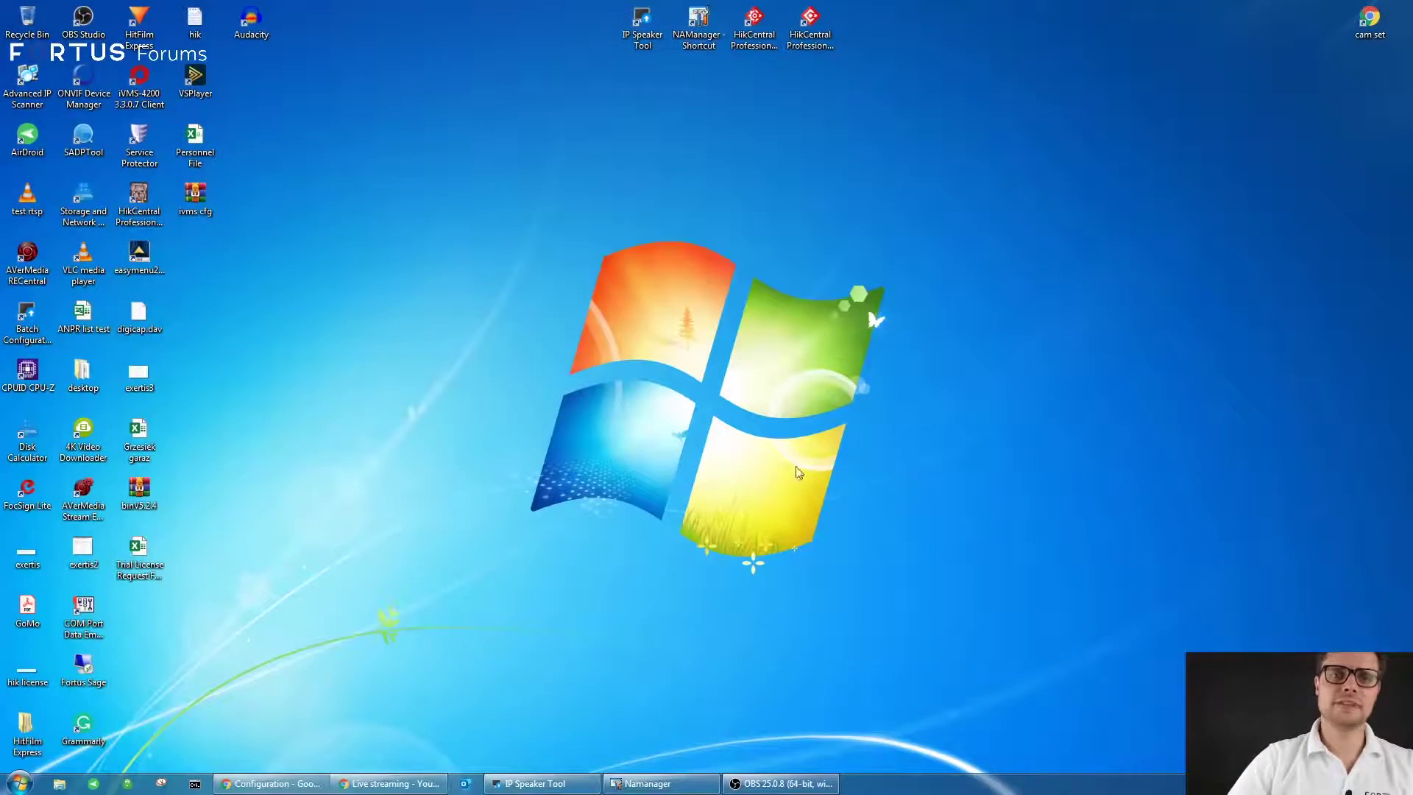
- Launch NAManager and select the DS-PA0103 speaker found online at 192.168.178.87
double_click(699, 22)
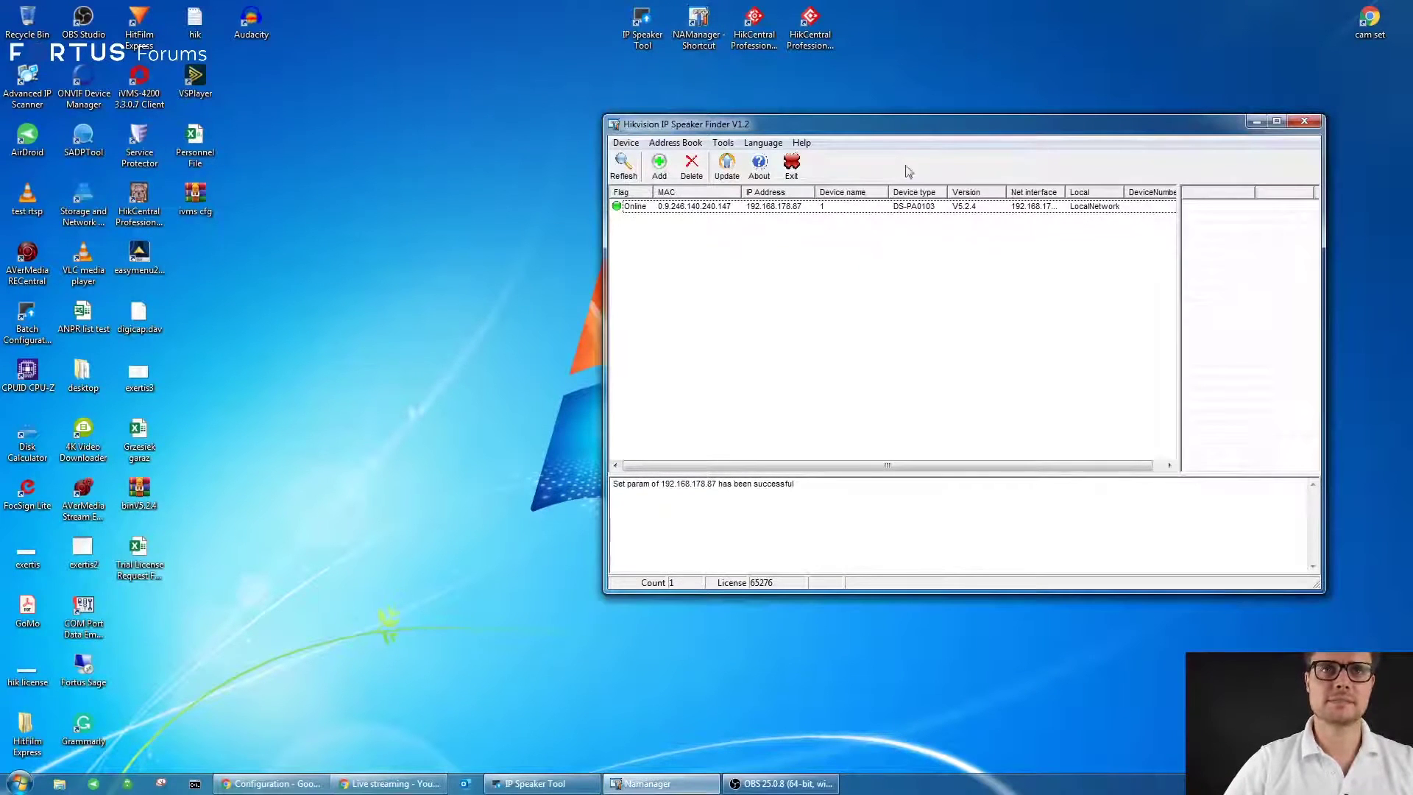
mouse_move(853, 126)
mouse_down()
mouse_move(846, 99)
mouse_move(850, 114)
mouse_up()
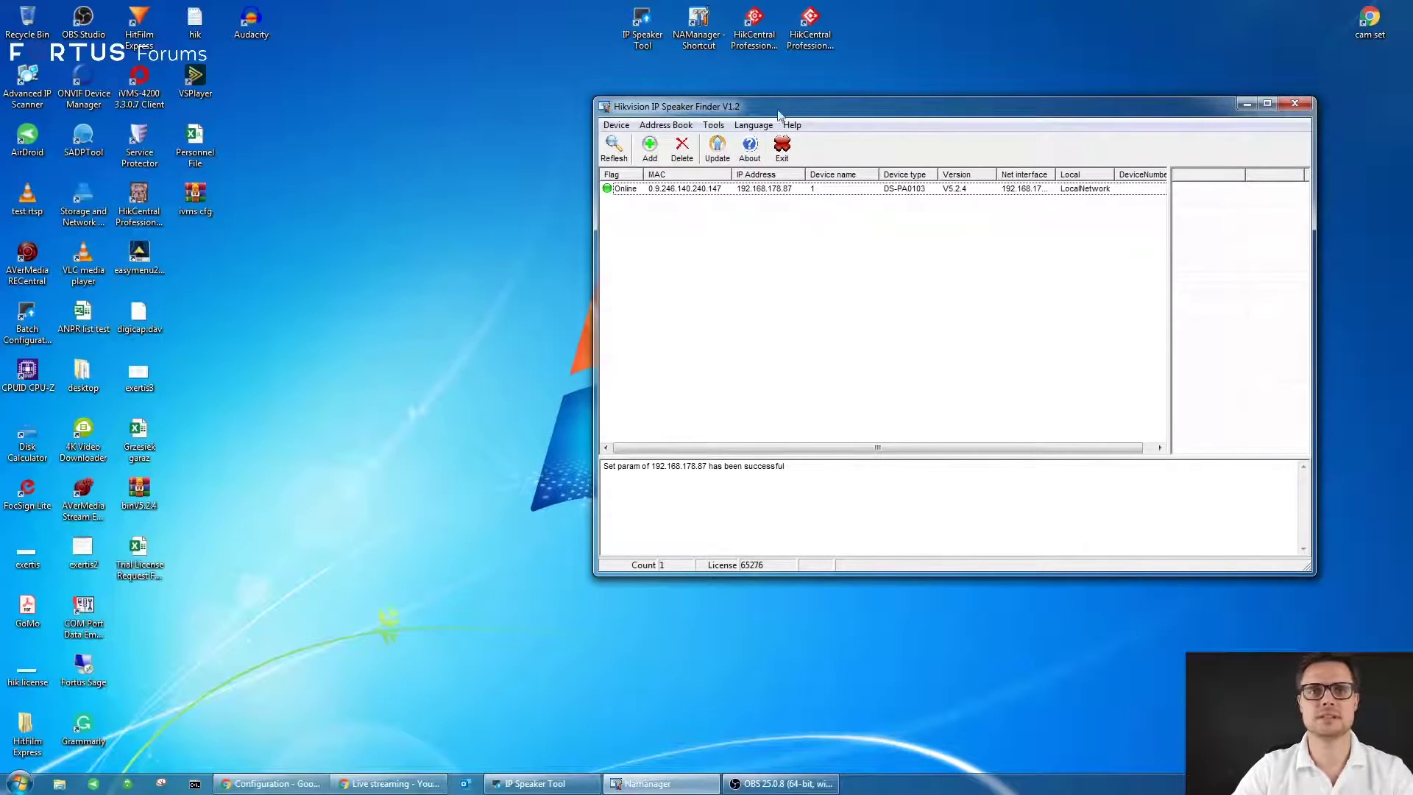
drag(812, 116, 754, 117)
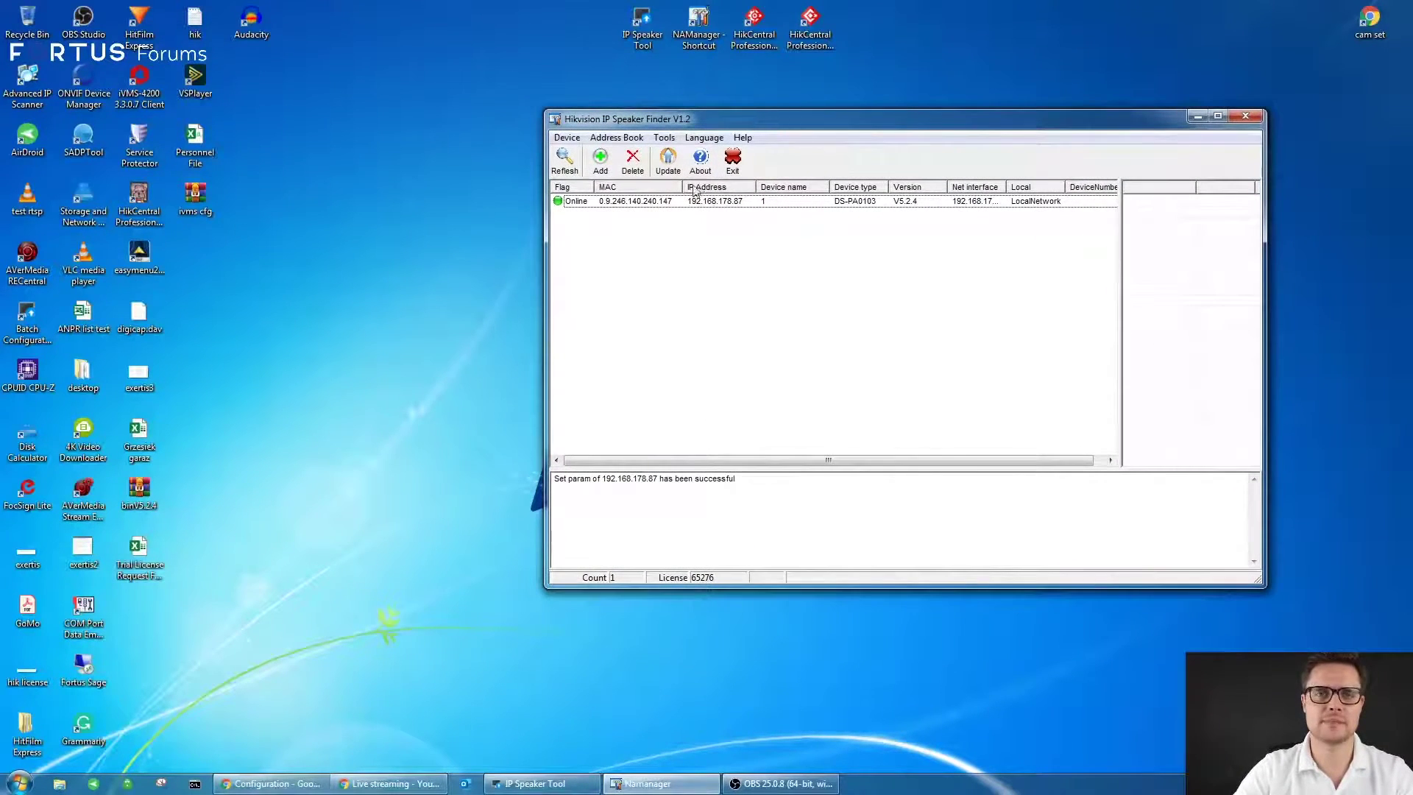
click(630, 203)
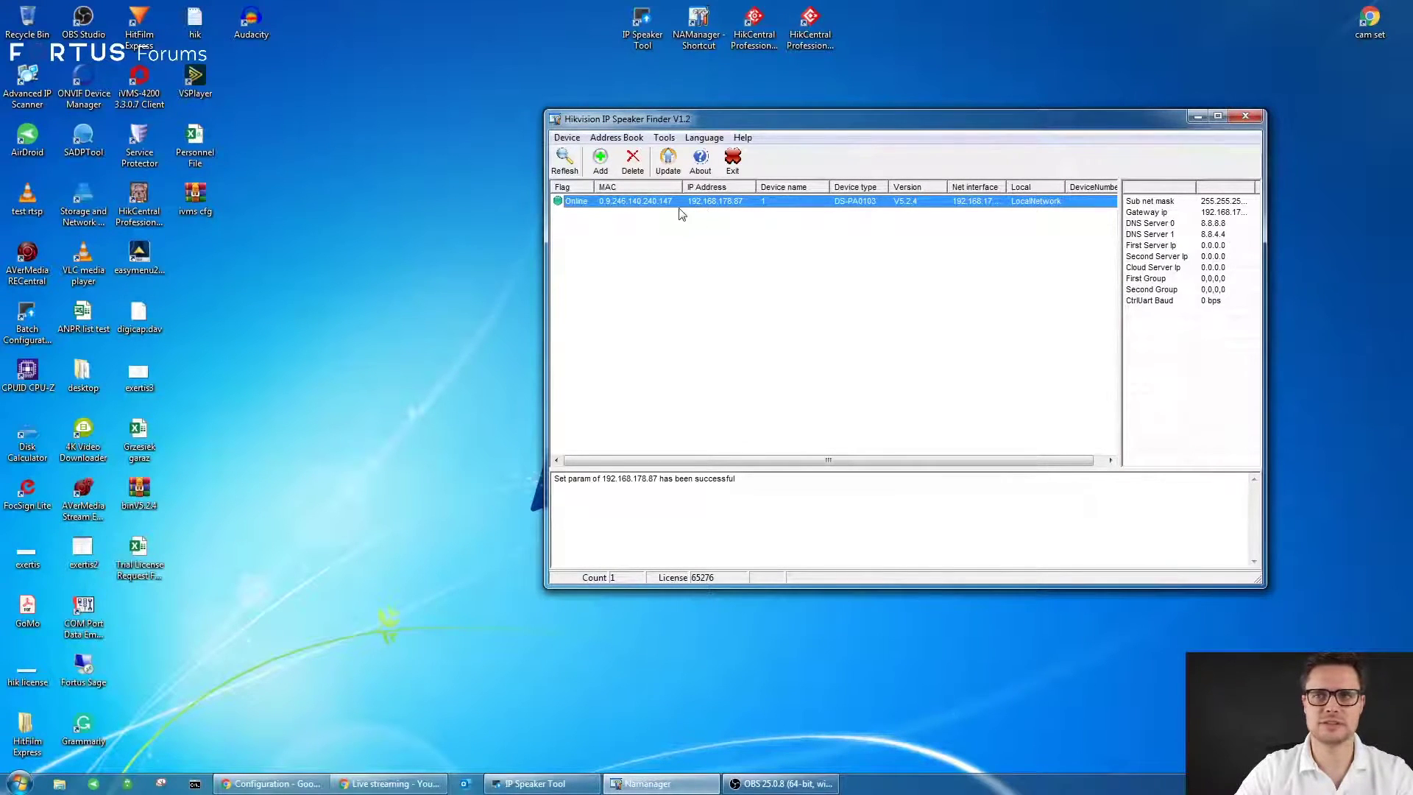
- Open the speaker's BaseParam settings and review its IP, netmask, gateway and DNS values
double_click(720, 202)
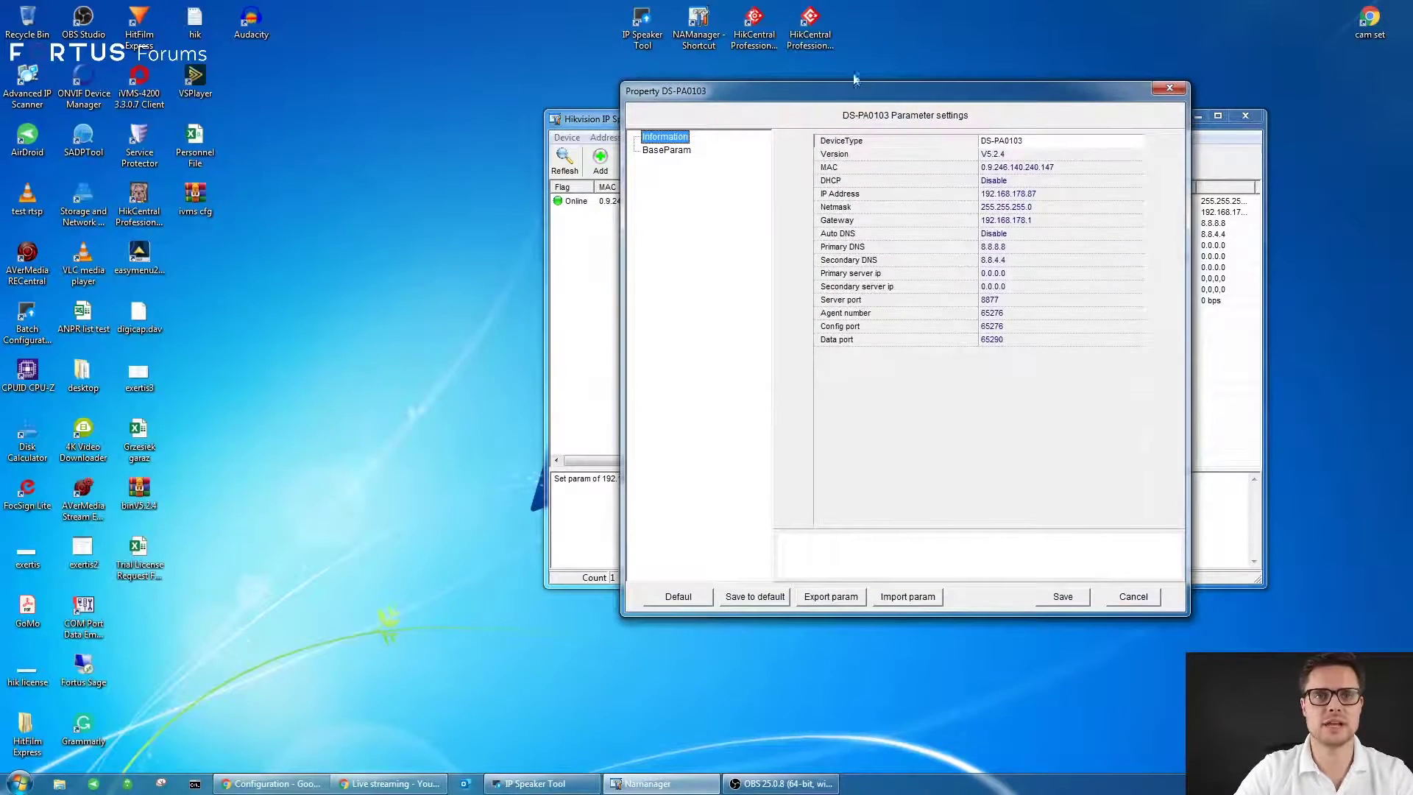
click(662, 150)
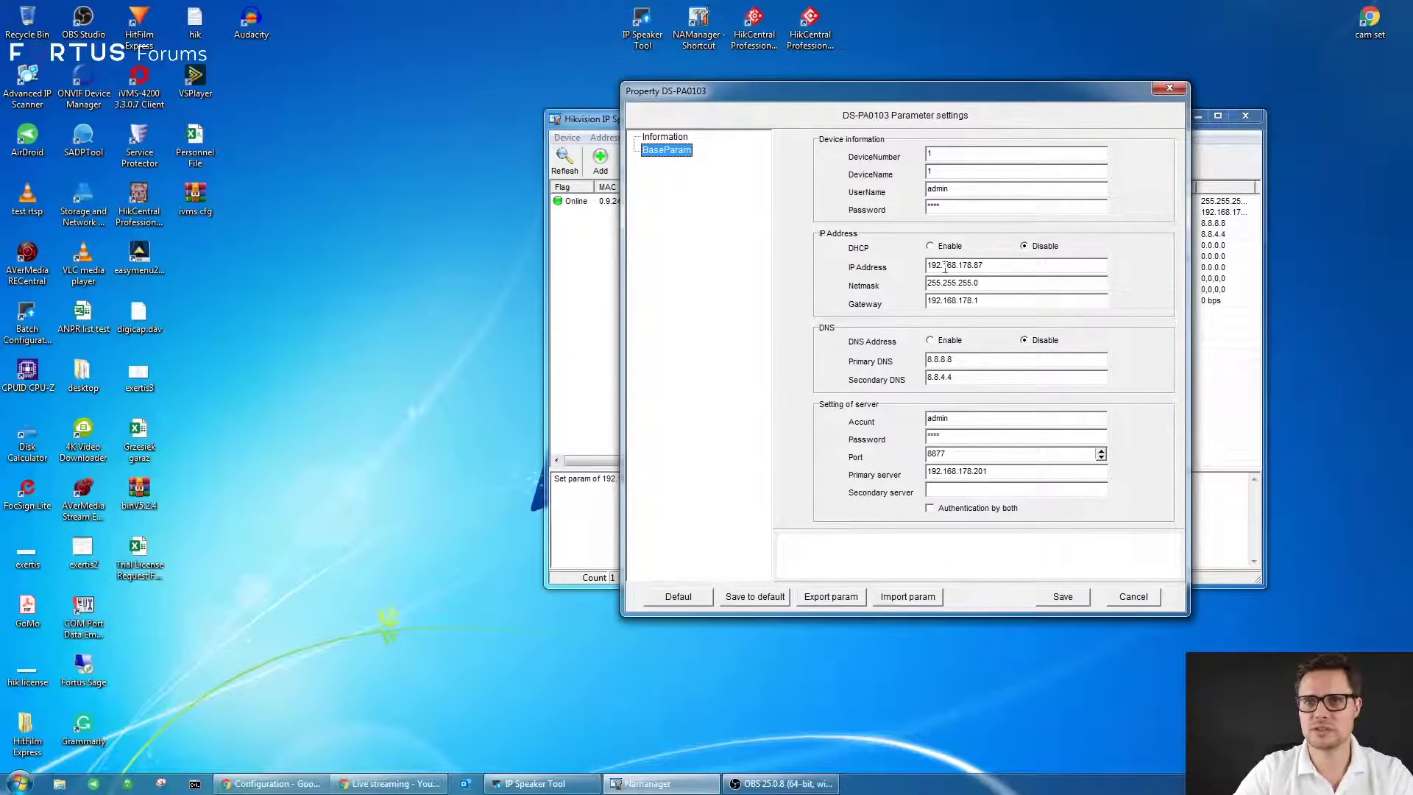
double_click(967, 265)
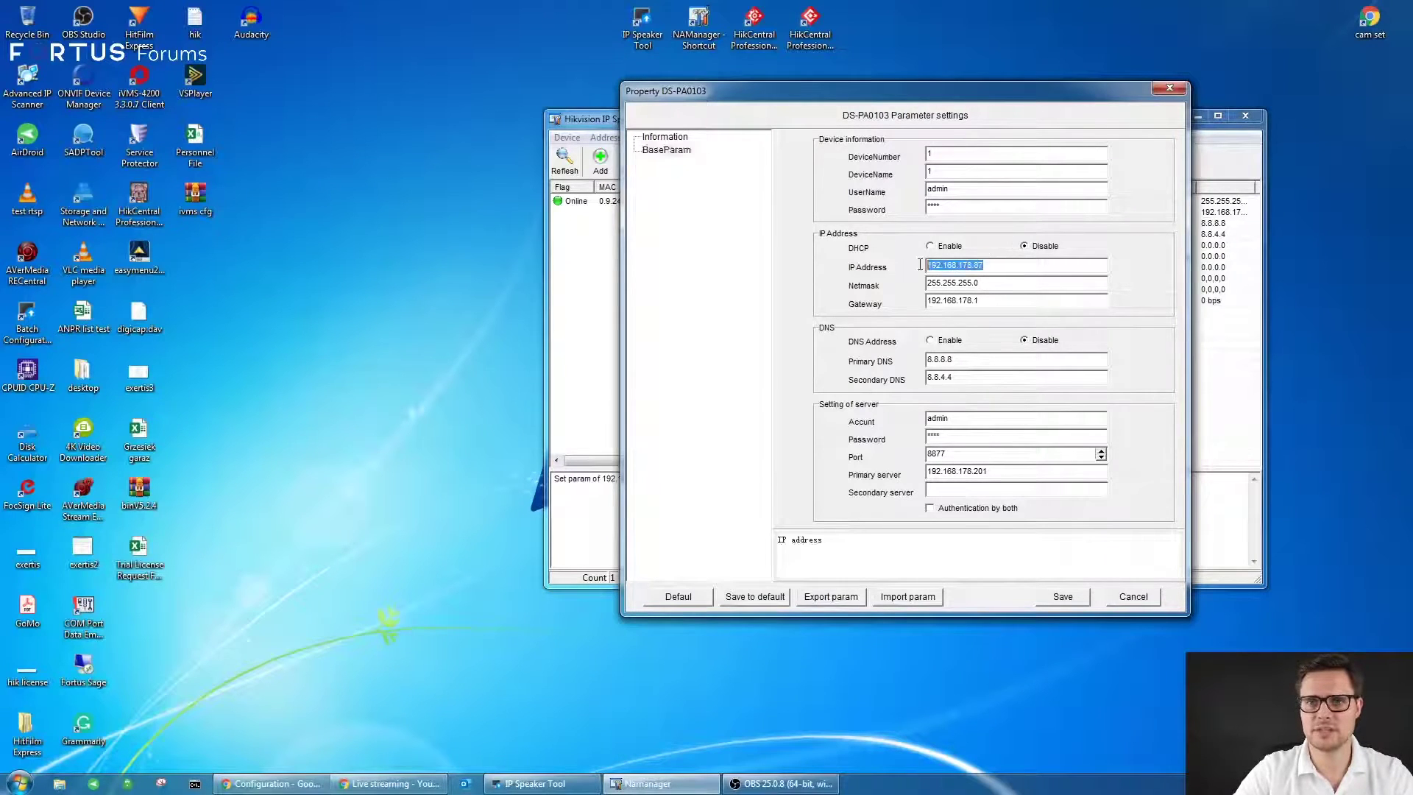
double_click(985, 282)
drag(978, 301, 966, 379)
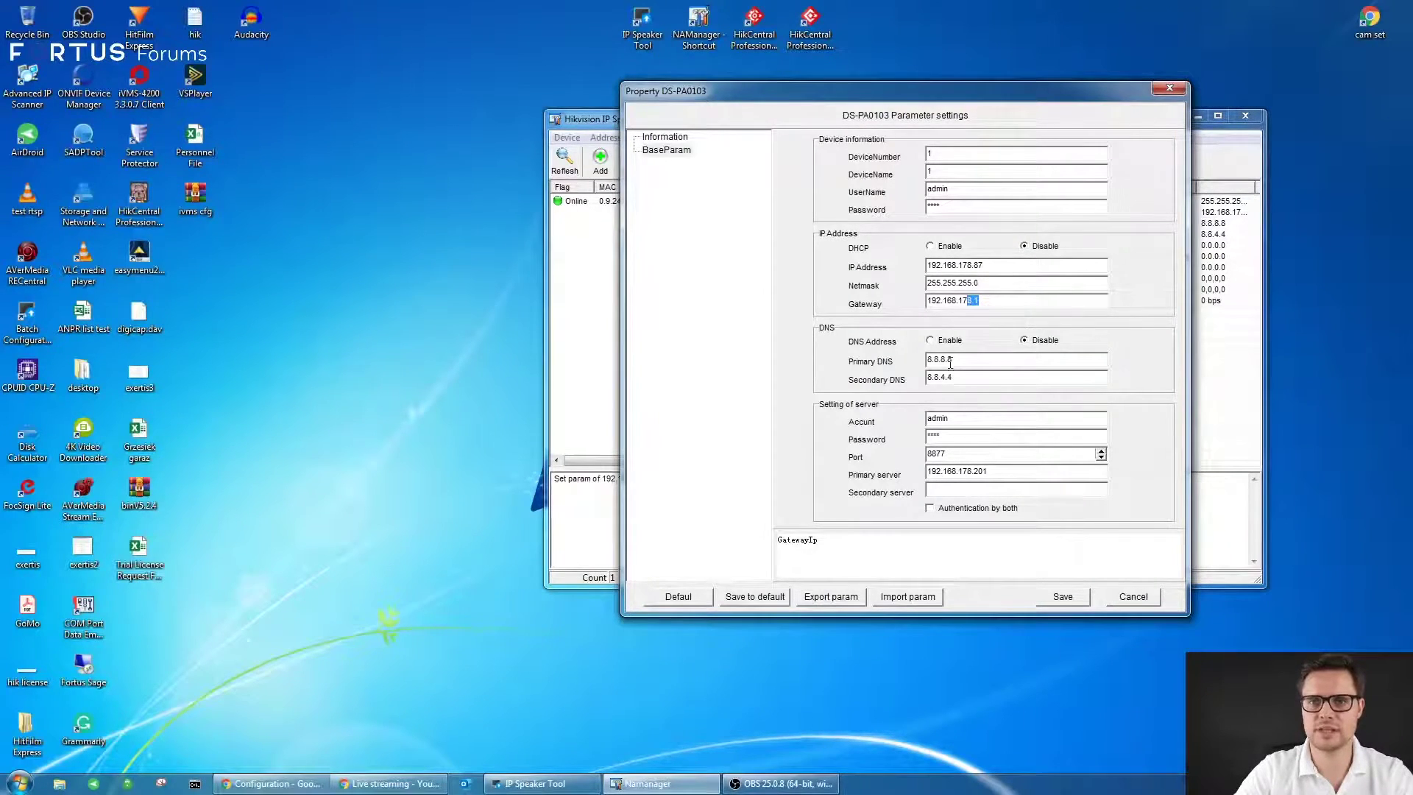
click(957, 362)
click(966, 380)
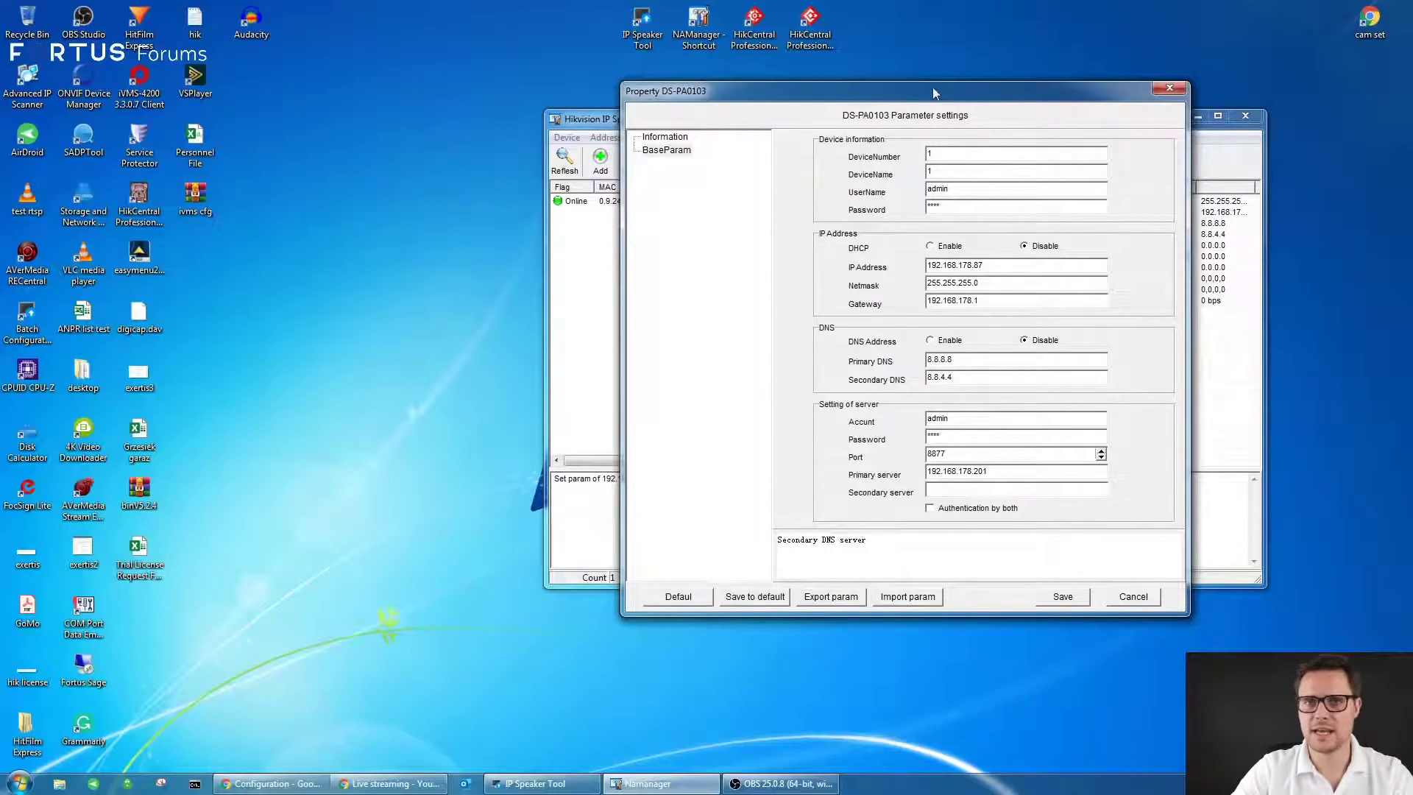
- Check the server settings: account admin, port 8877, primary server 192.168.178.201
drag(933, 88, 988, 71)
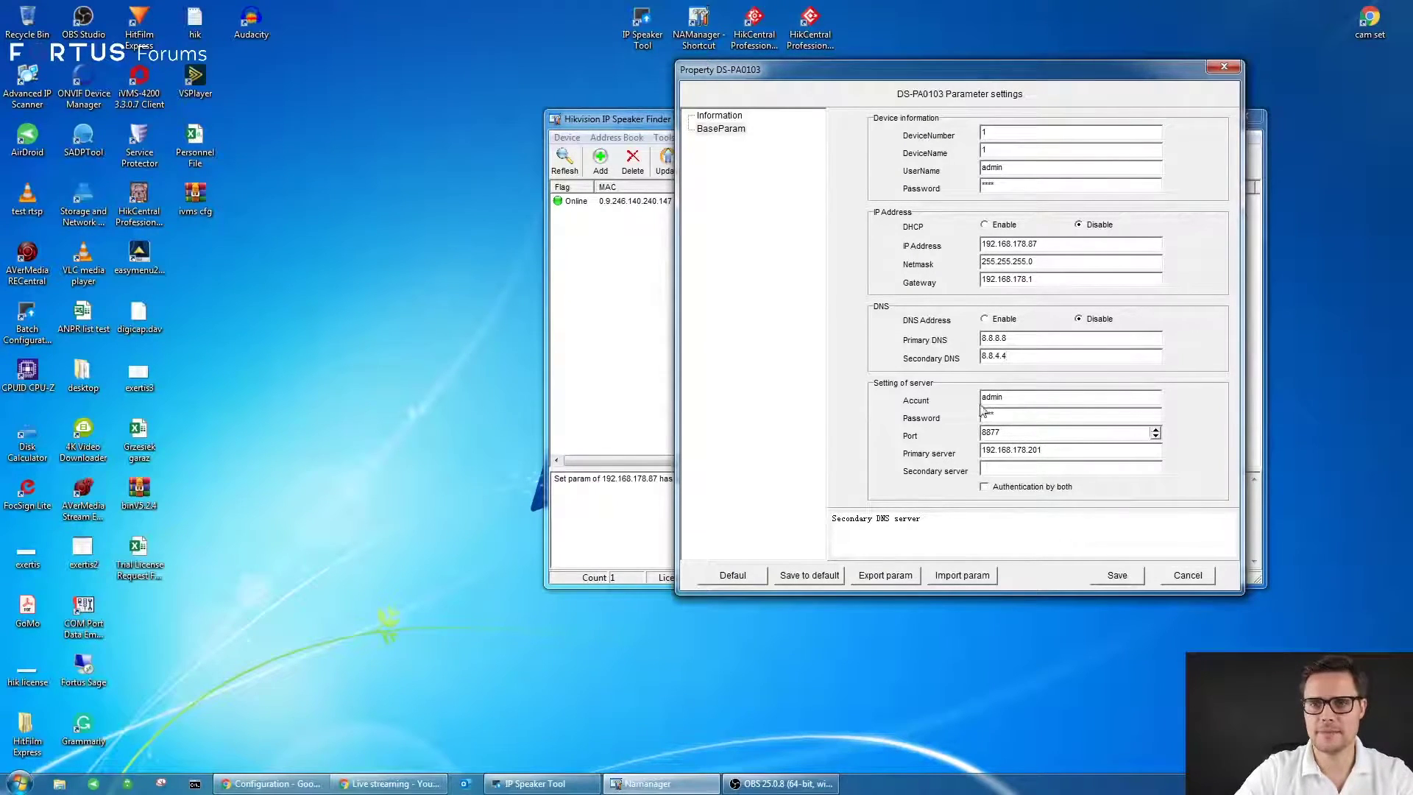
click(1011, 397)
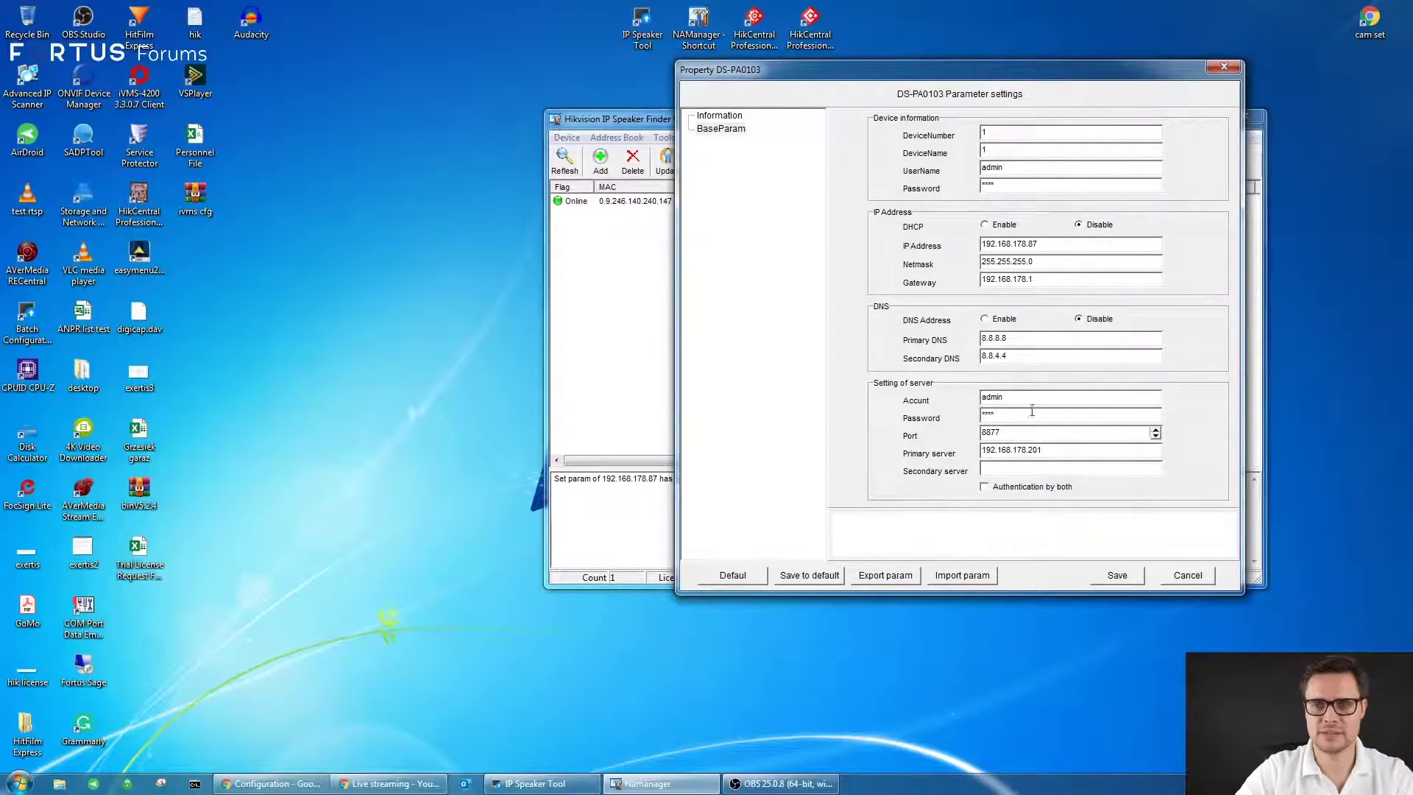
click(1009, 416)
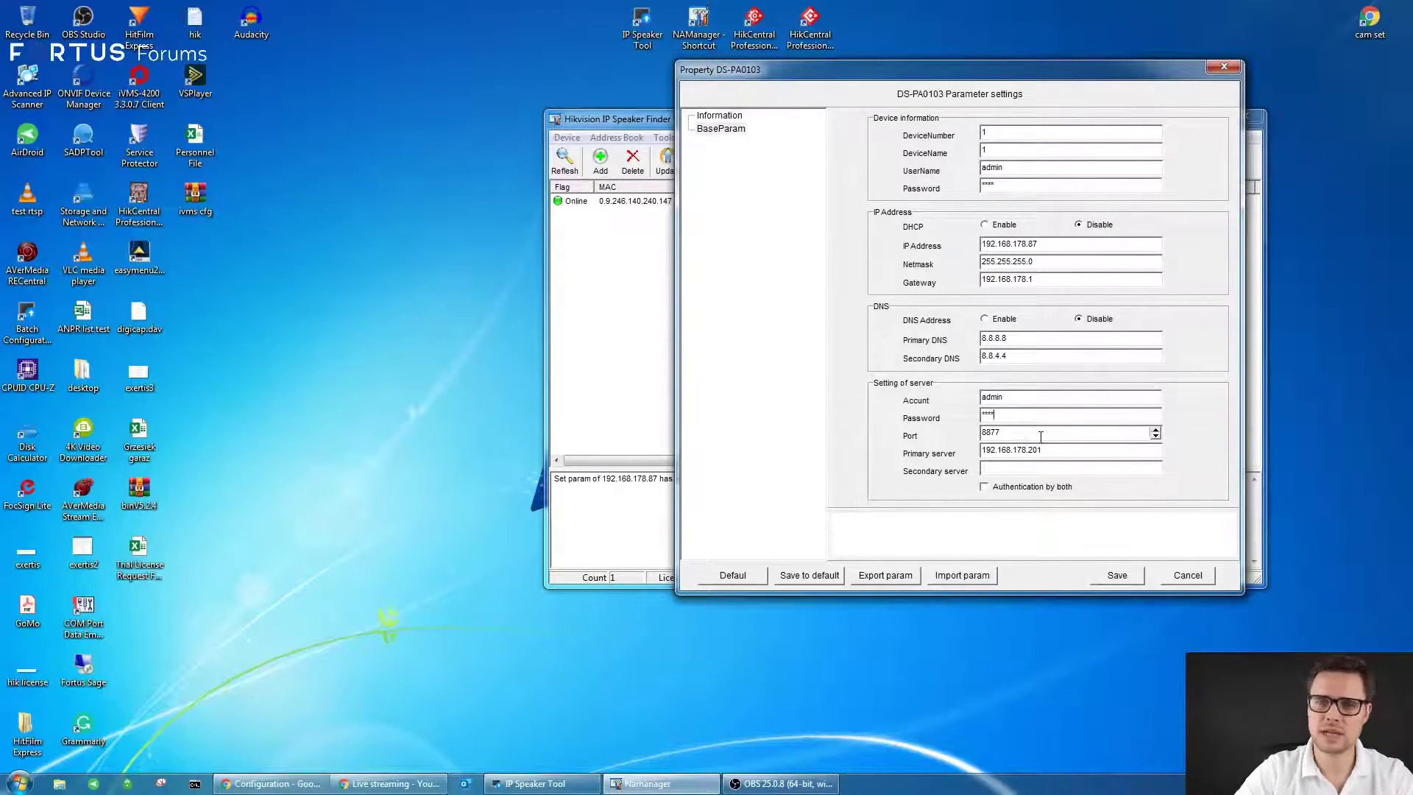
drag(1041, 437, 955, 441)
click(1019, 455)
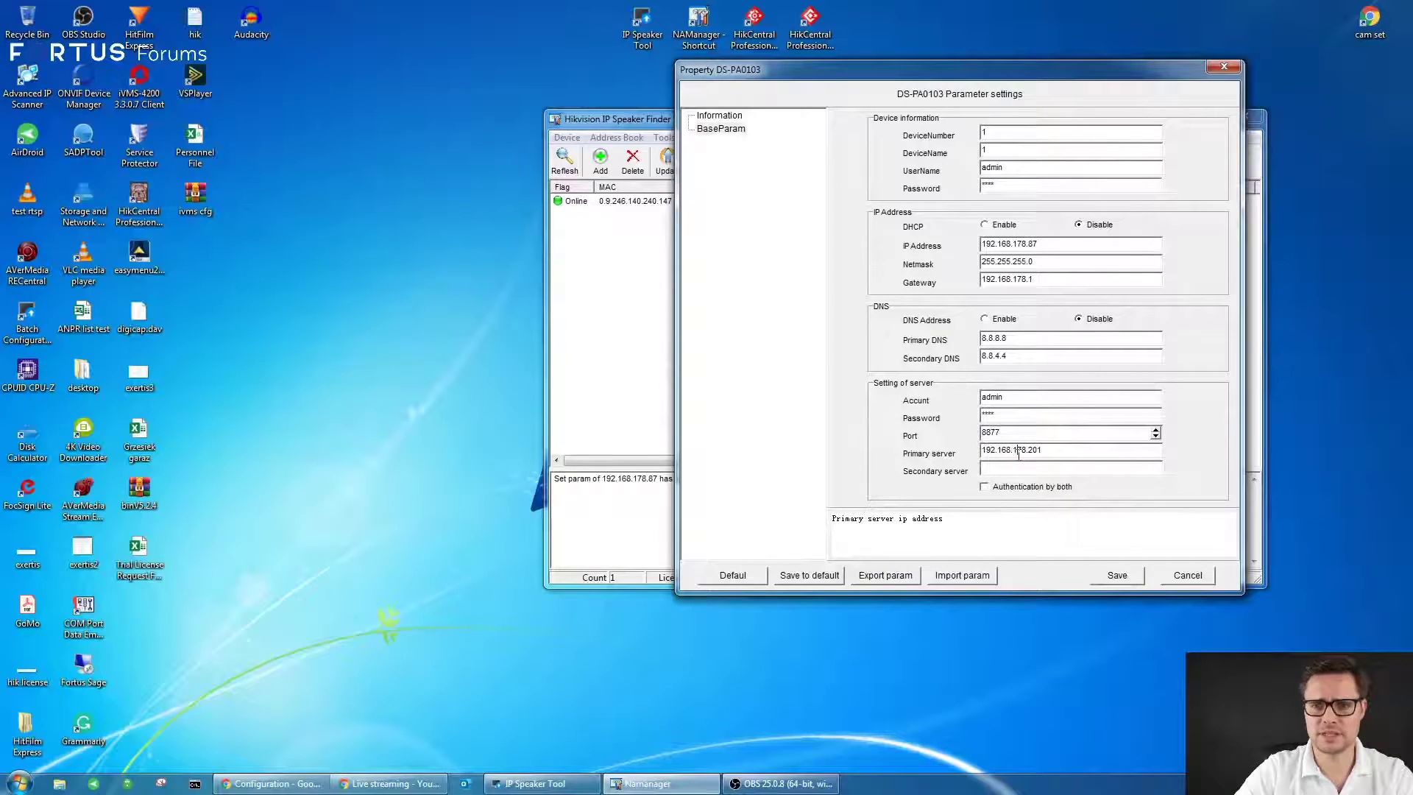
drag(1045, 454, 975, 460)
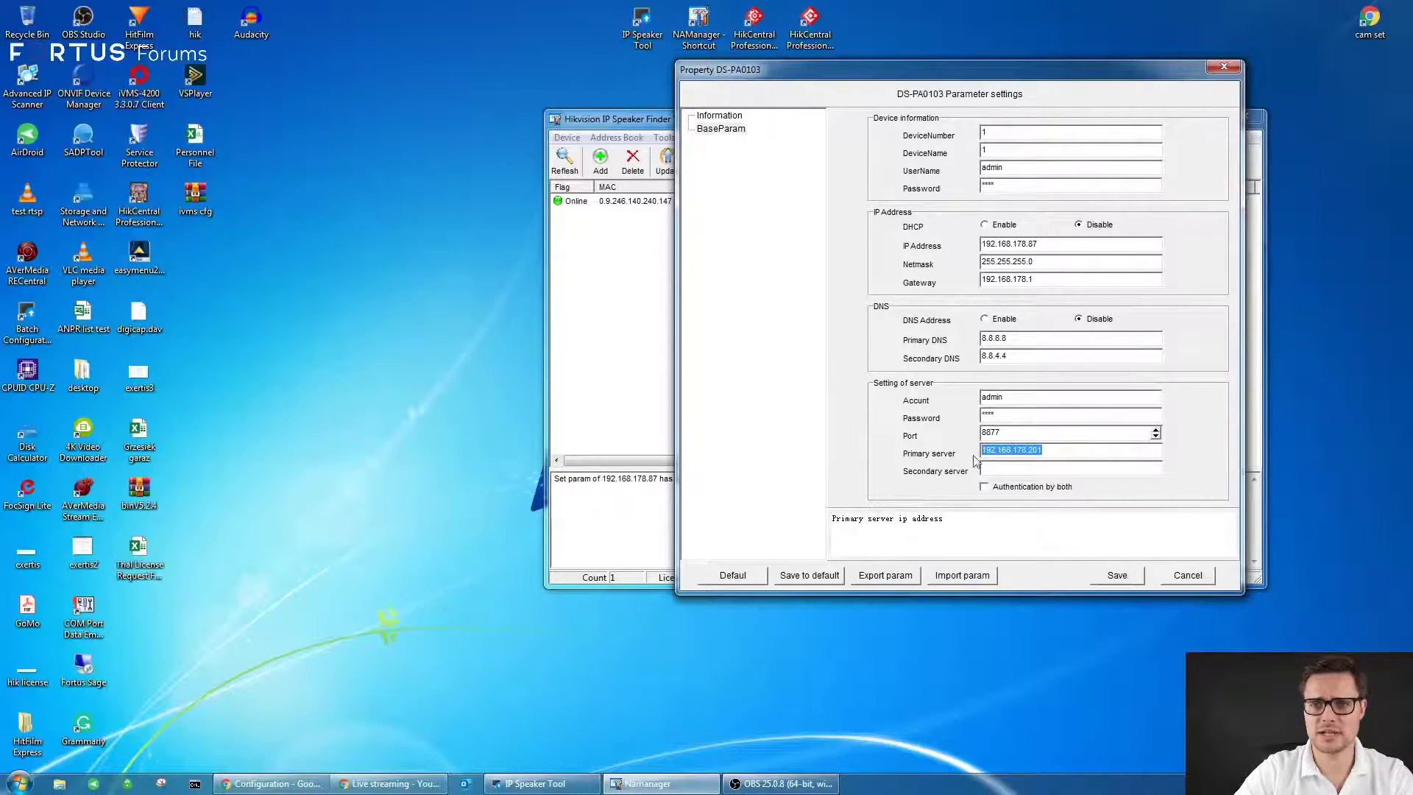
click(1049, 454)
drag(1052, 454, 978, 456)
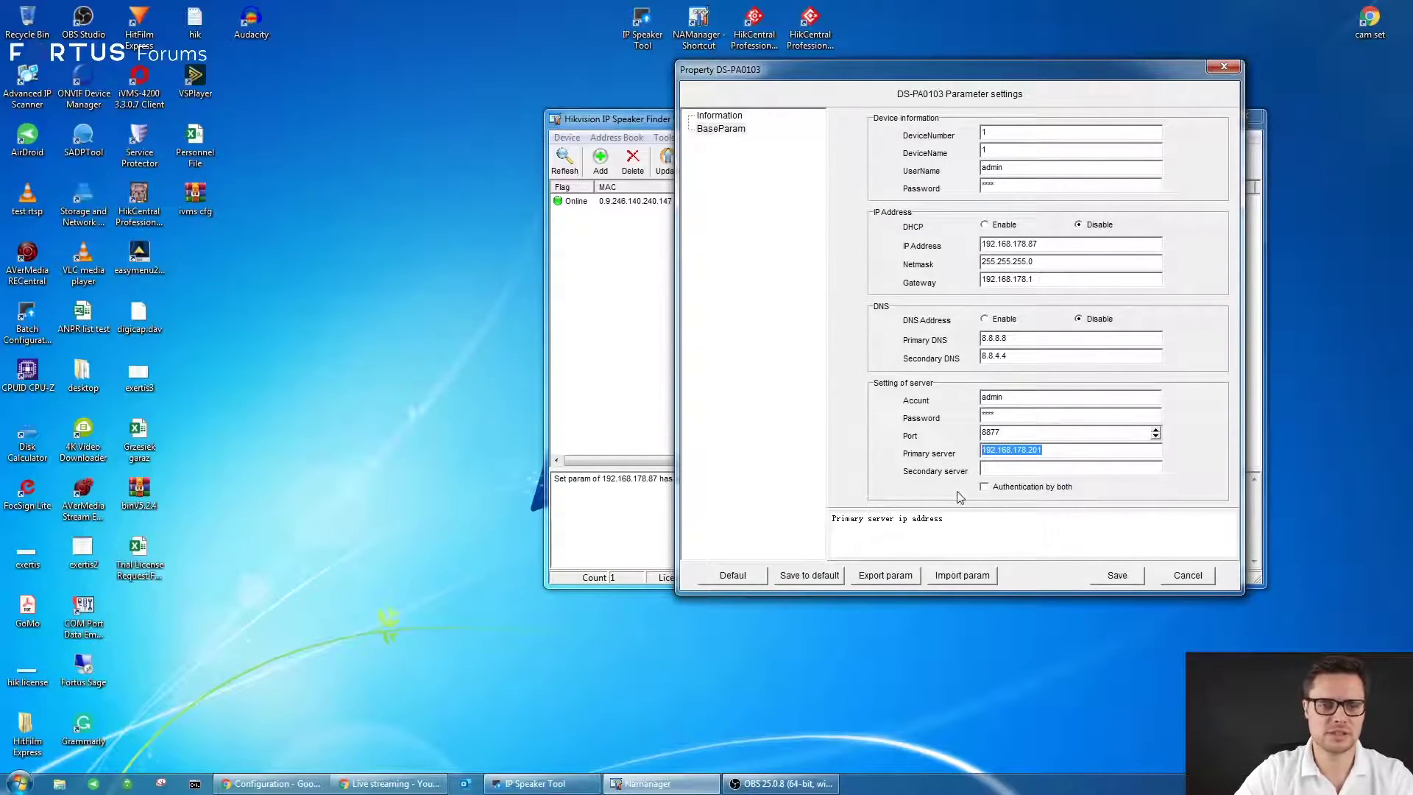
click(1036, 455)
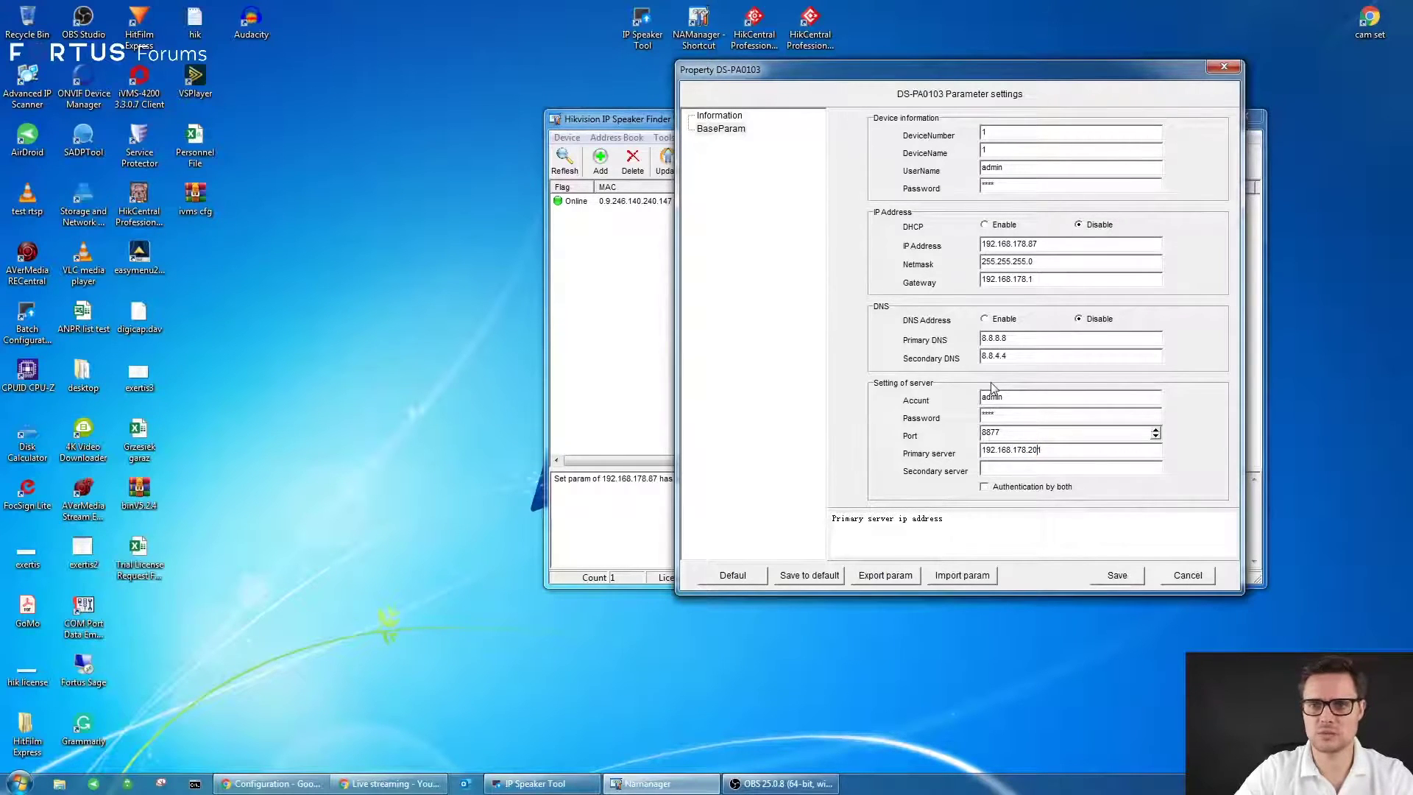
- Save the speaker parameters and authenticate with the admin password in the Login dialog
click(1117, 575)
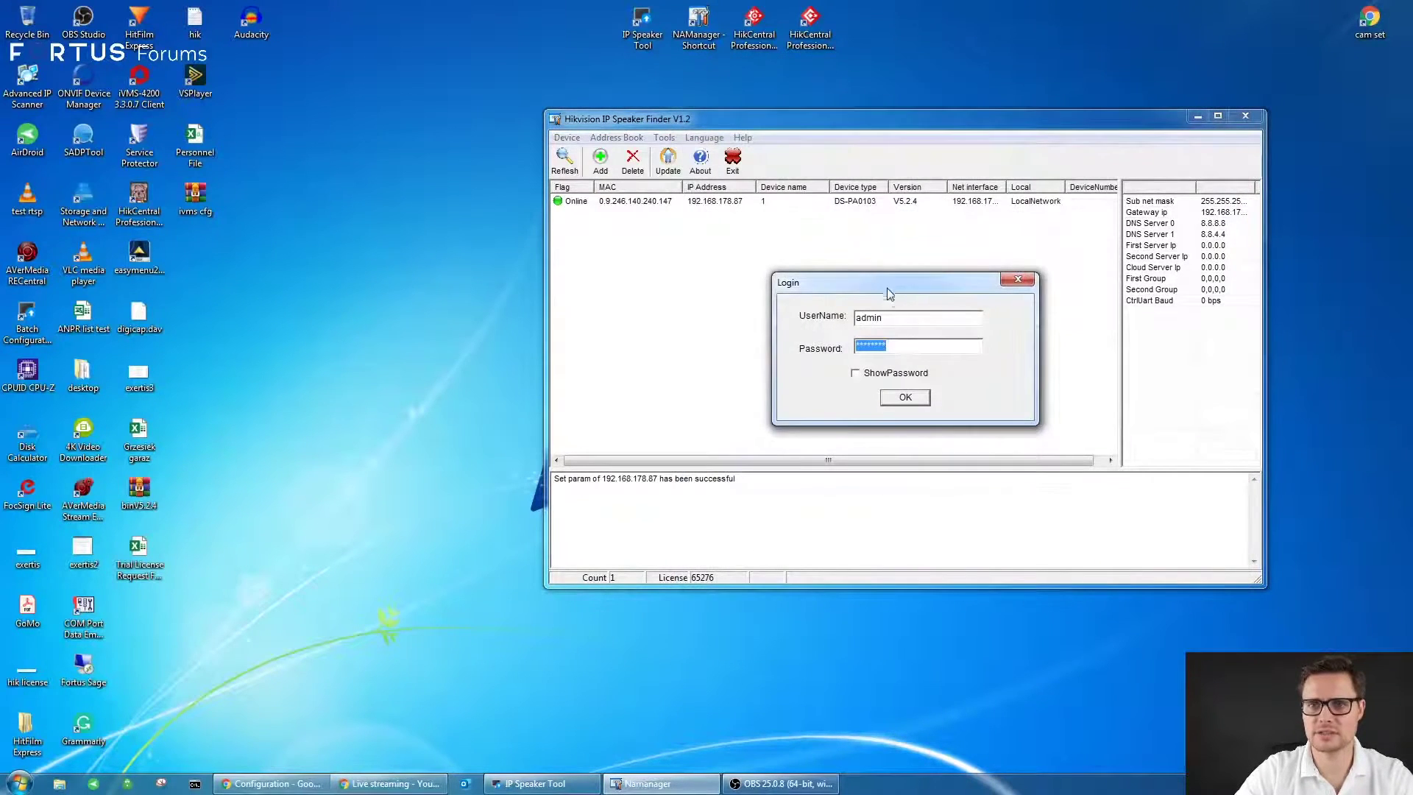
drag(888, 293, 987, 296)
text(ab)
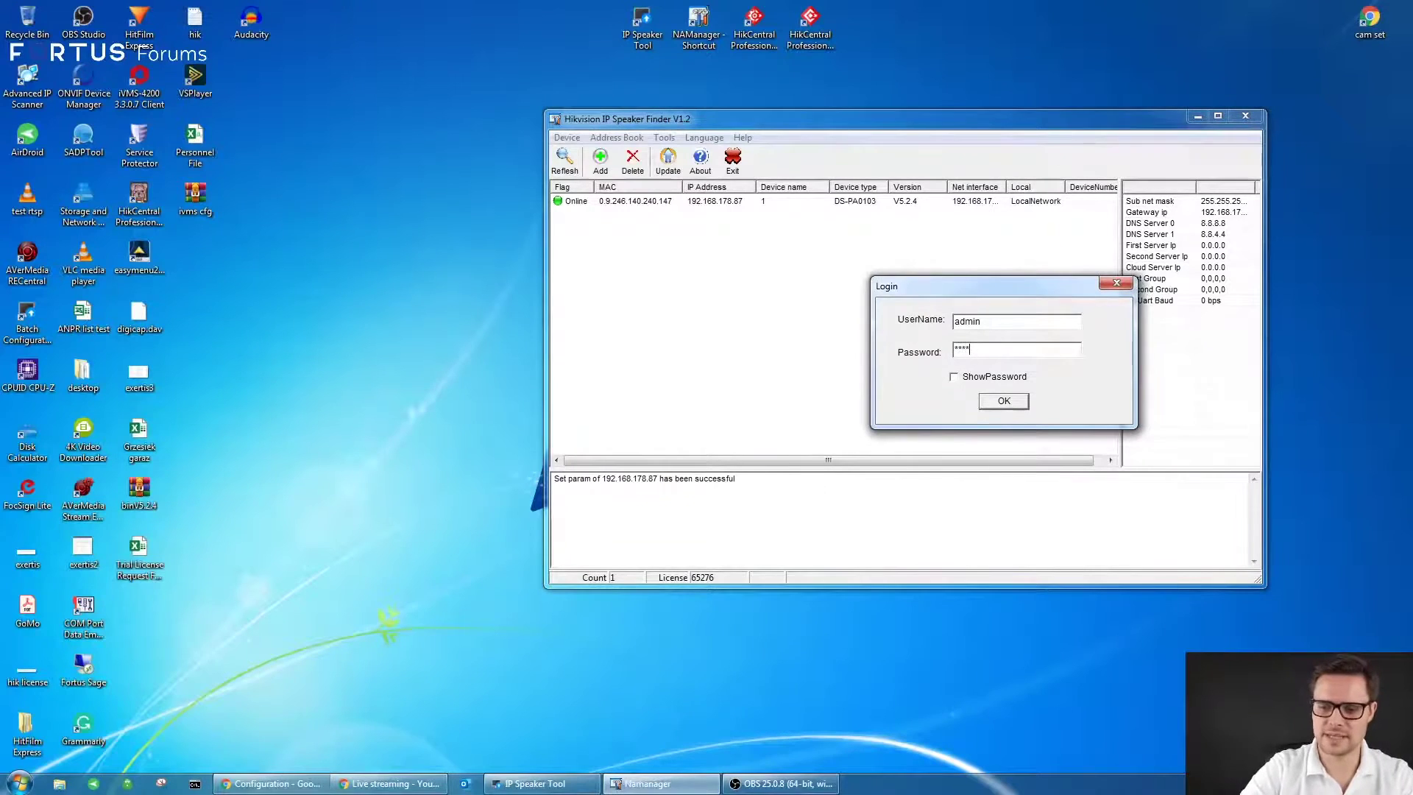
click(1019, 404)
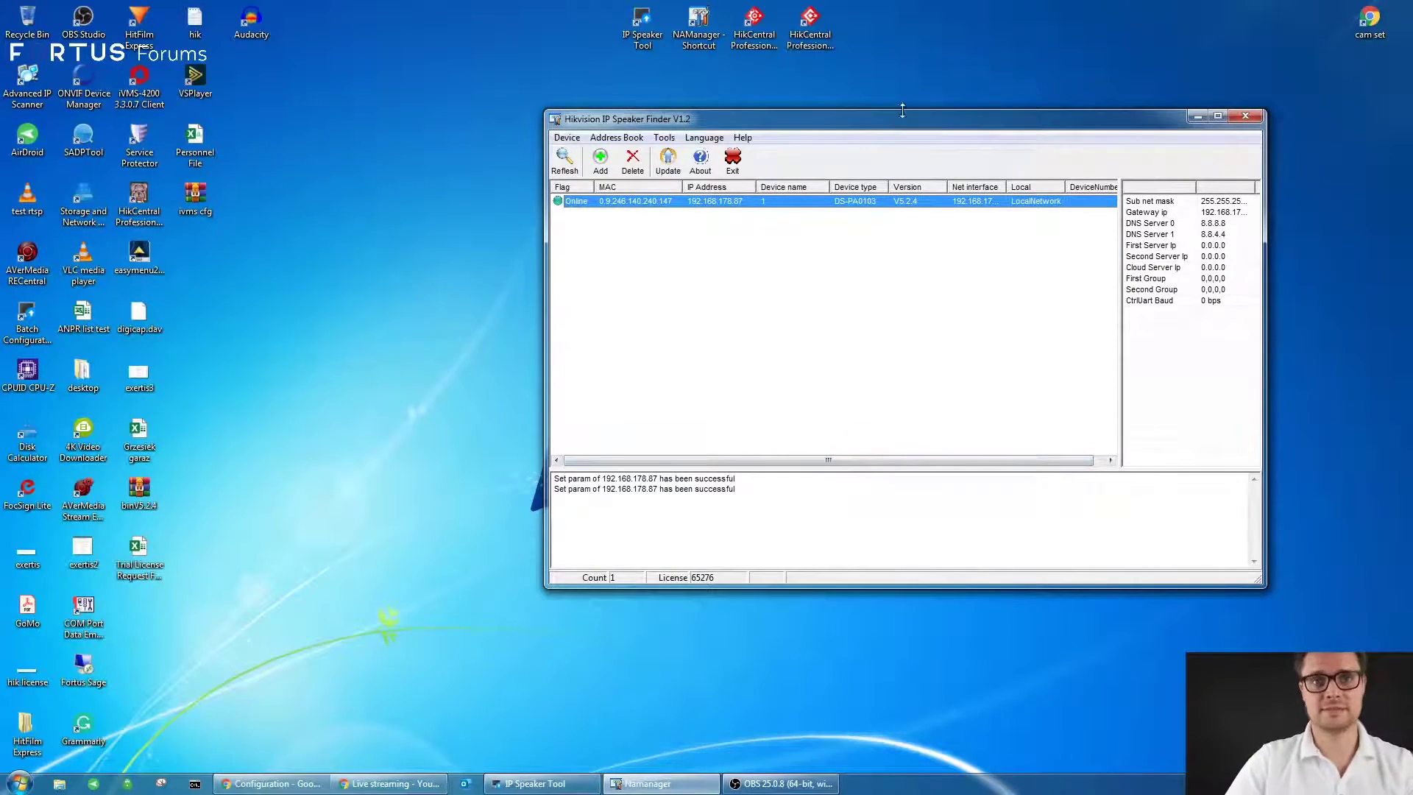
- In the NVR configuration page, go to Network basic settings showing IP Speaker 1
mouse_move(562, 787)
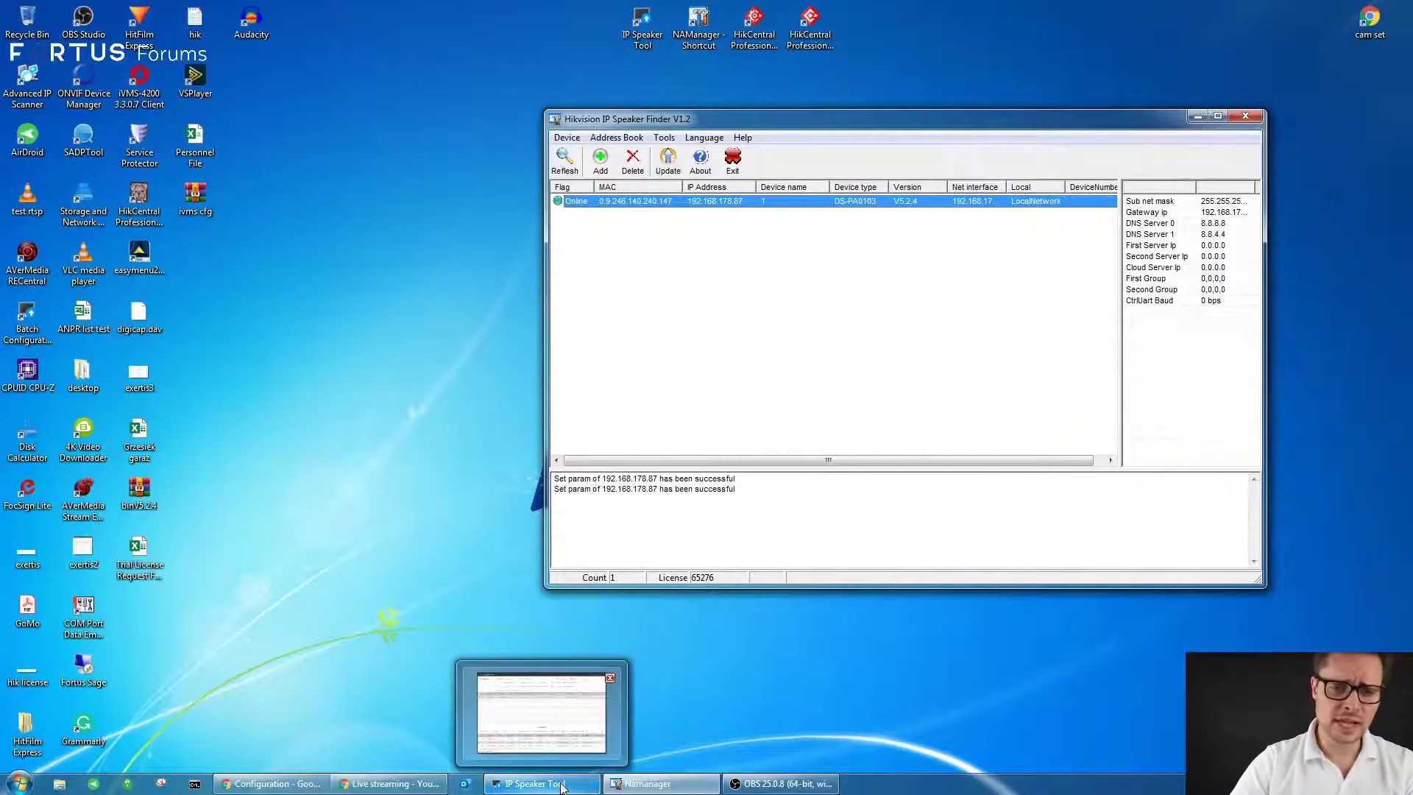
mouse_move(390, 785)
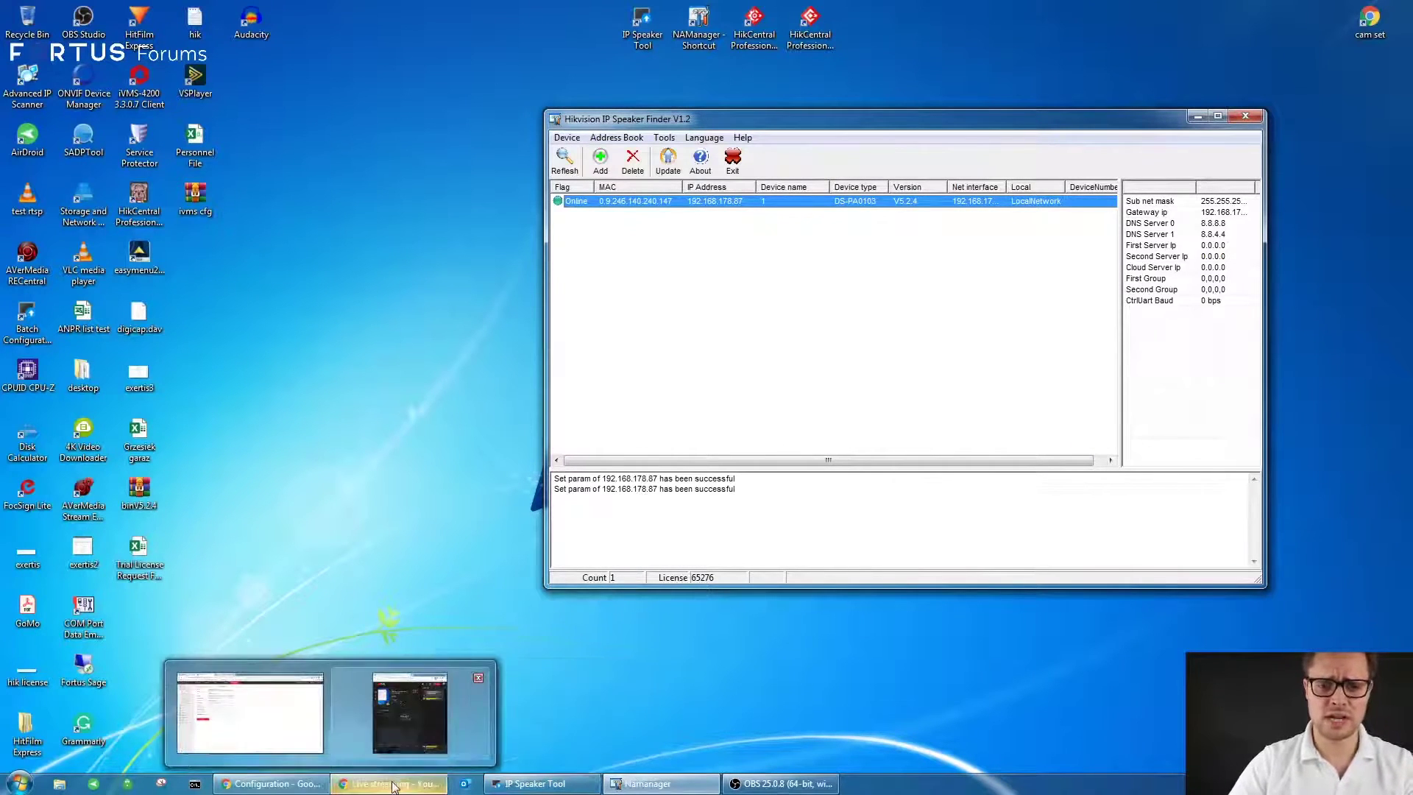
click(301, 784)
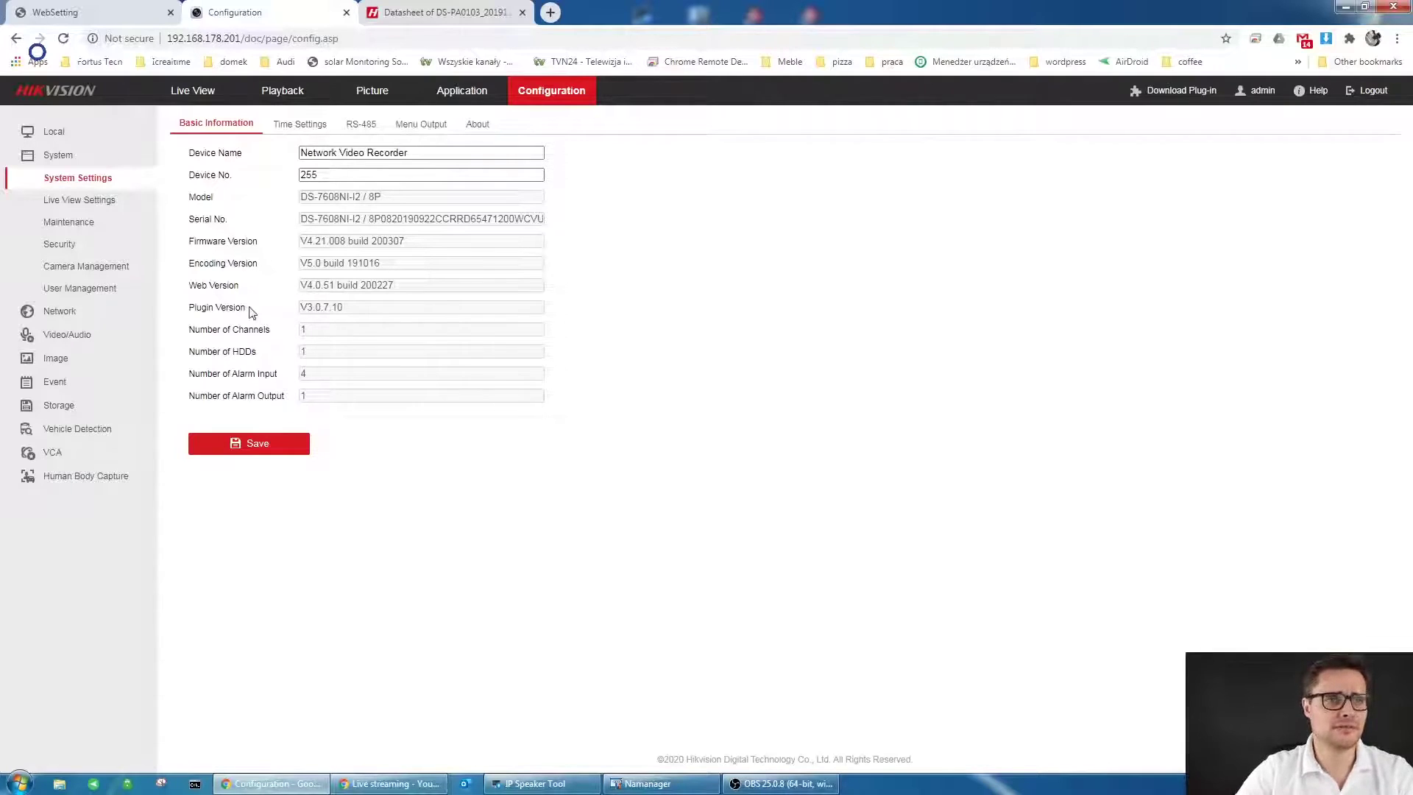
click(116, 310)
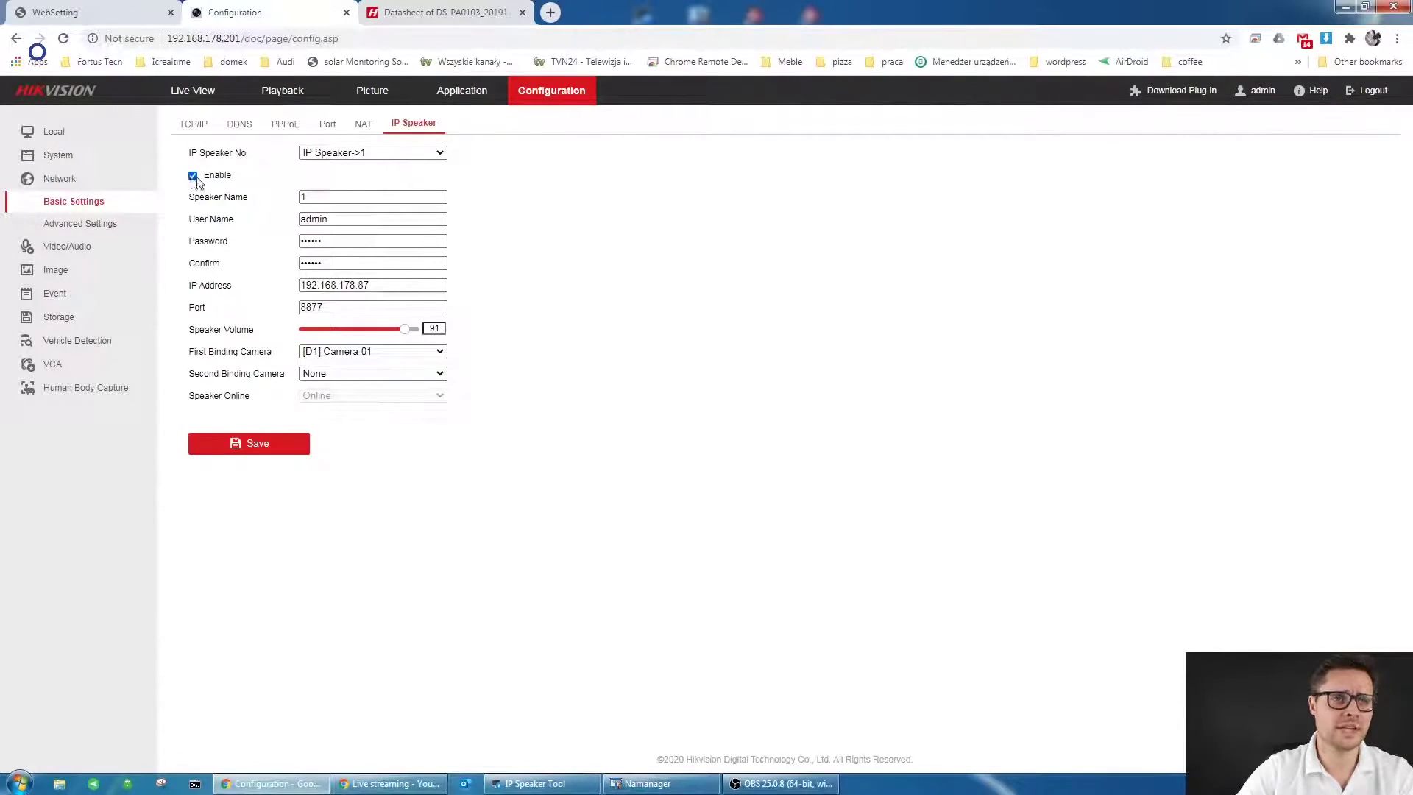
- Keep name 1 and user admin, re-enter the speaker password twice, and verify IP 192.168.178.87
double_click(353, 197)
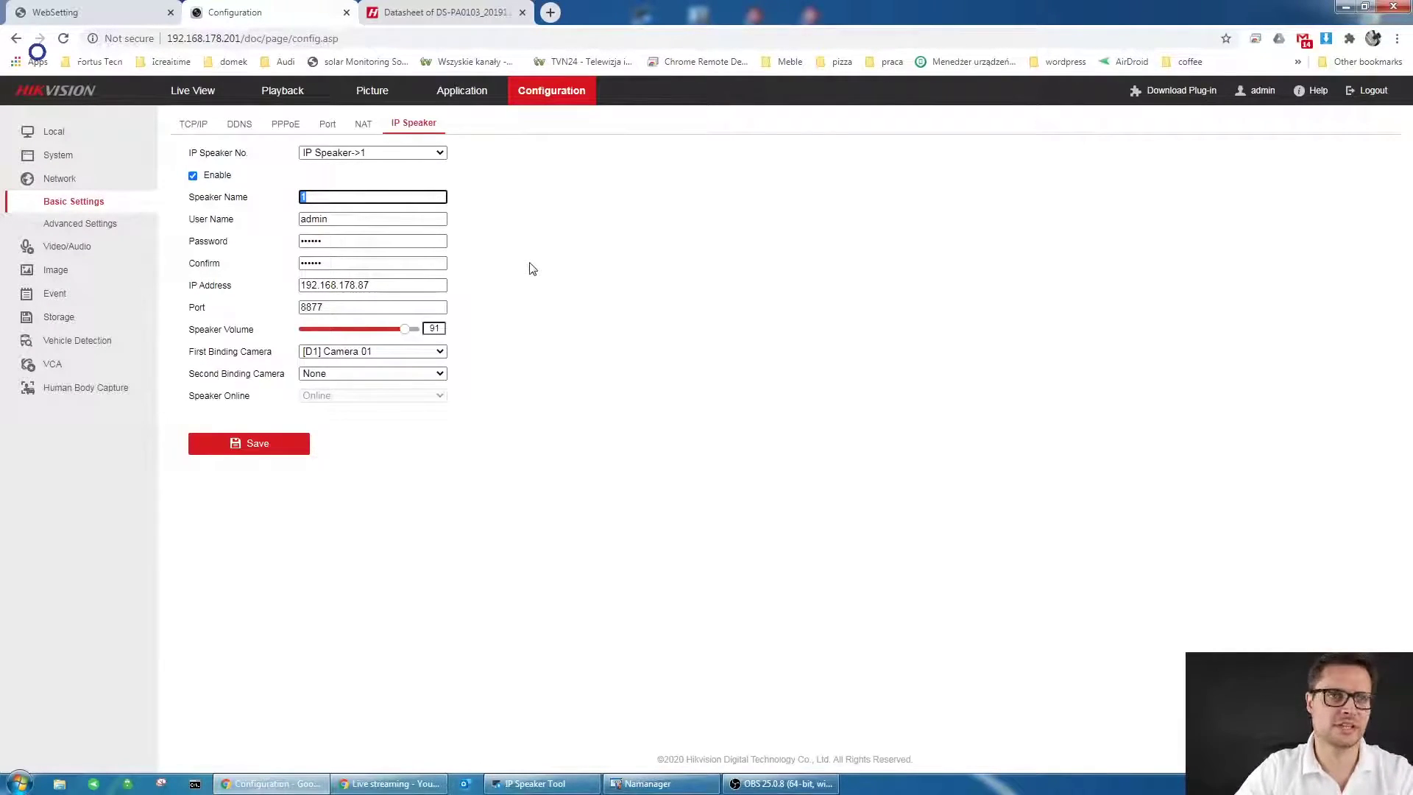
click(337, 220)
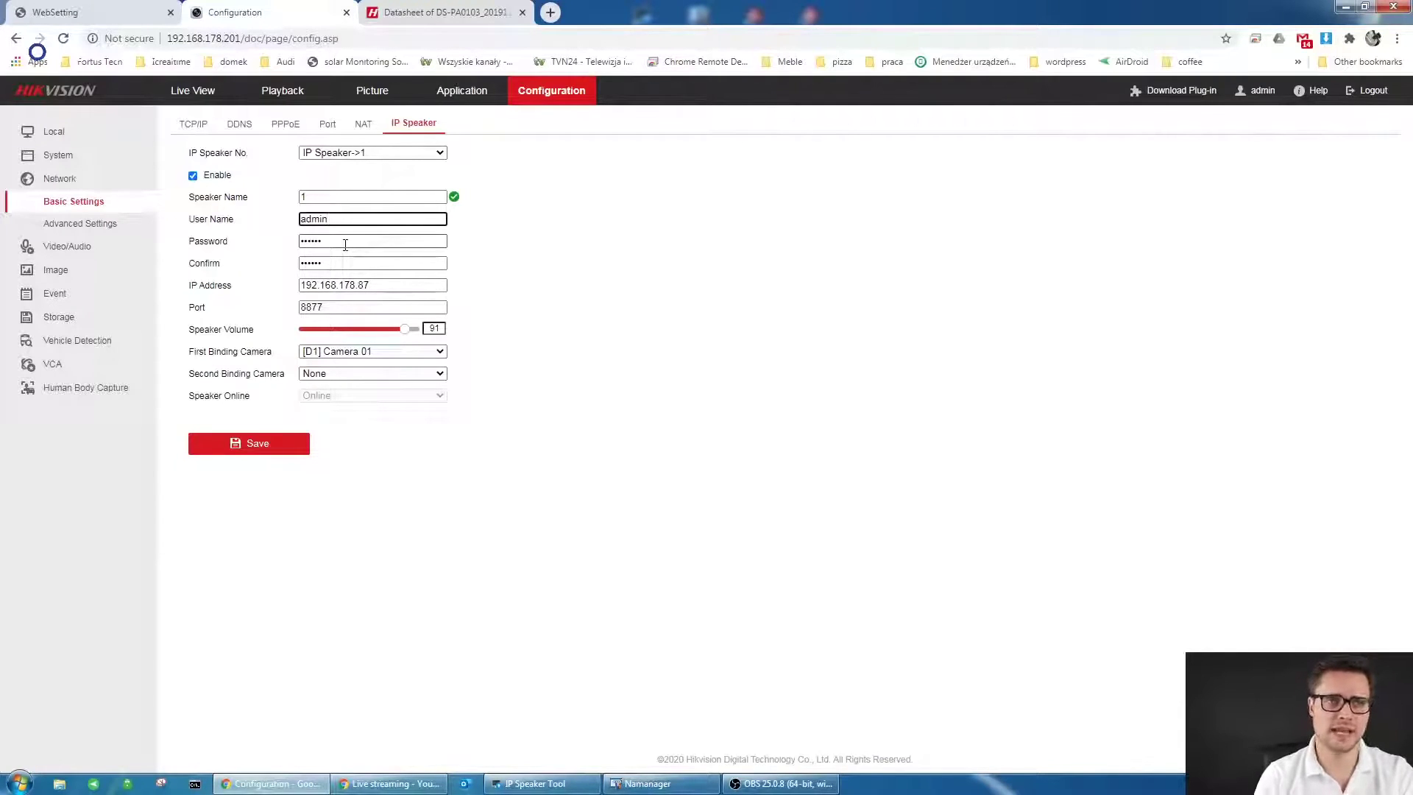
click(345, 244)
double_click(345, 244)
text(1234)
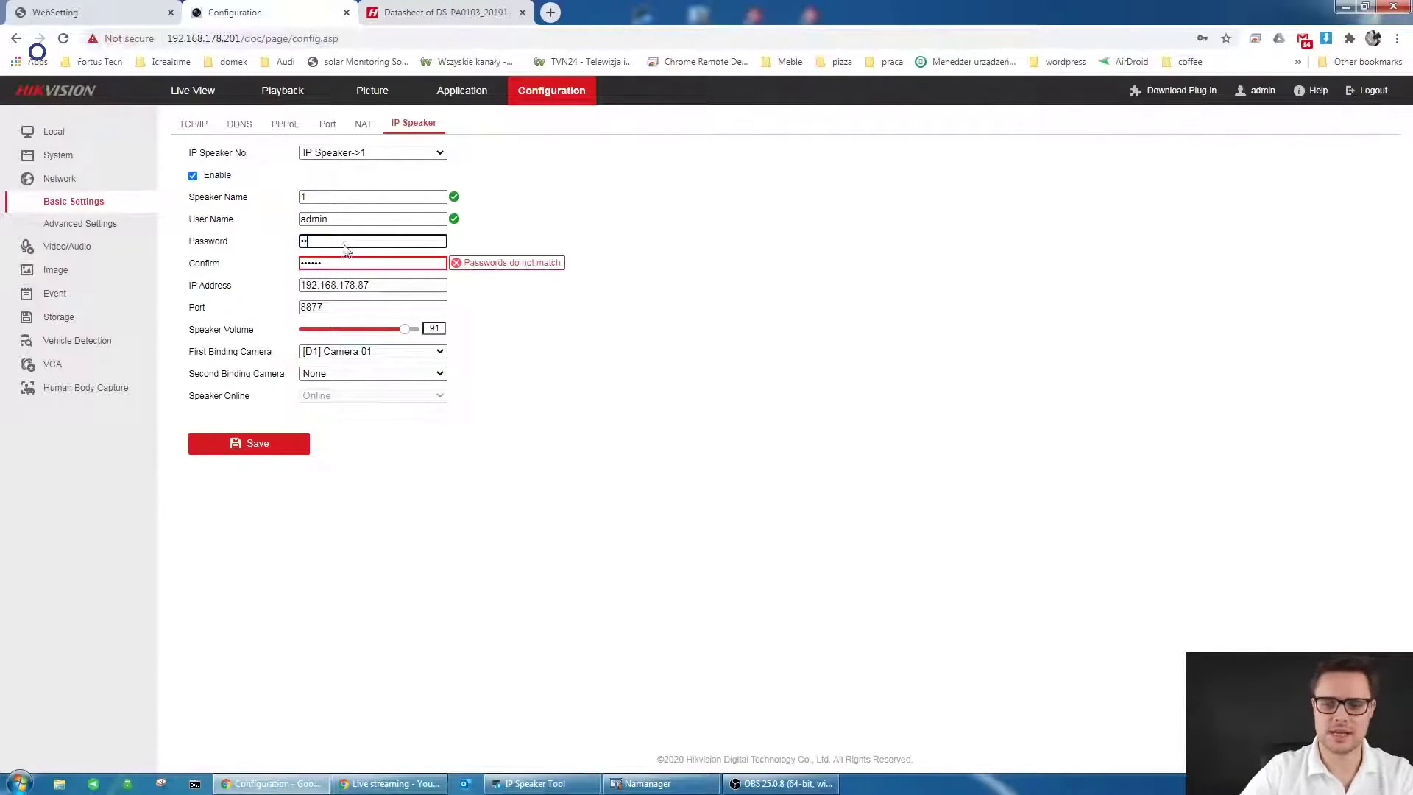
key(Tab)
text(1234)
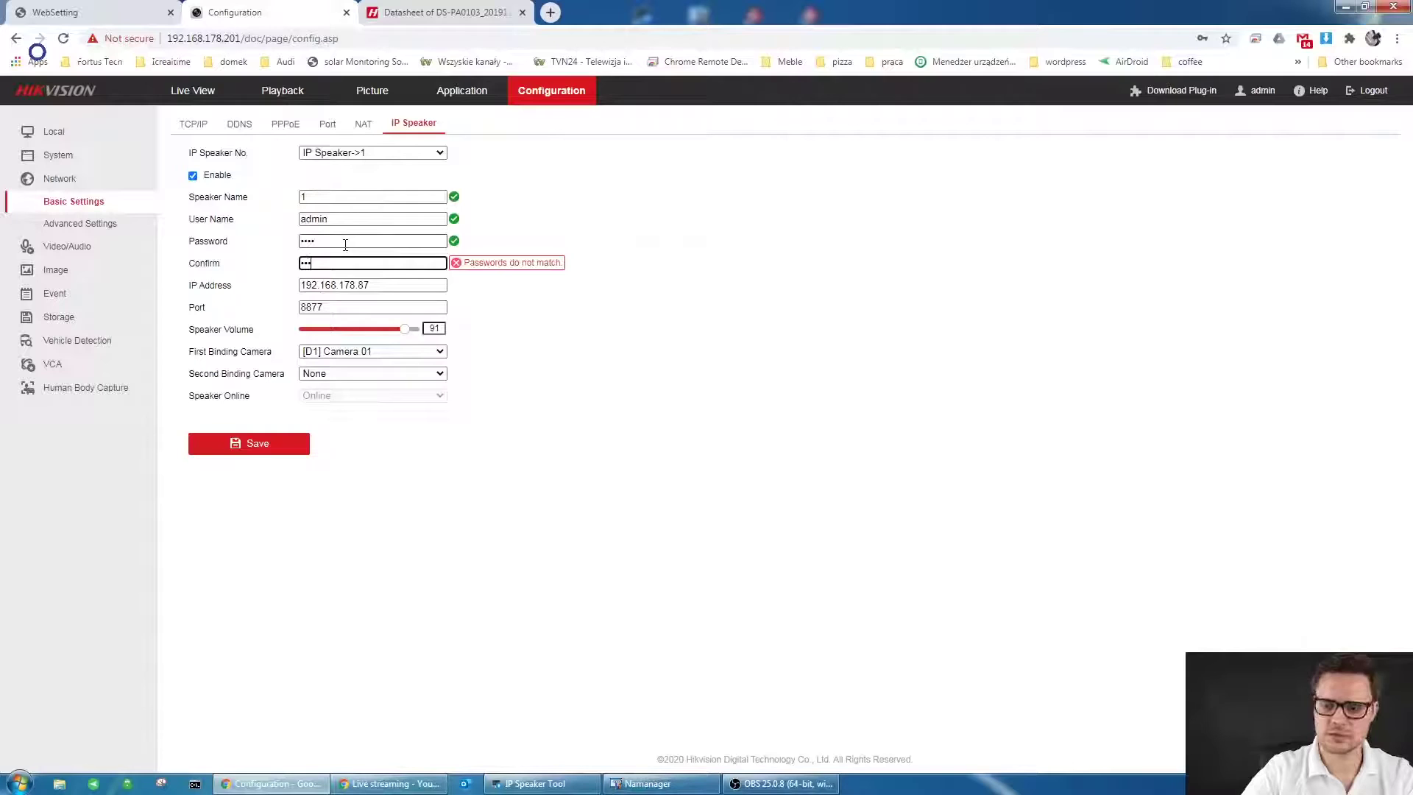
drag(431, 287, 268, 288)
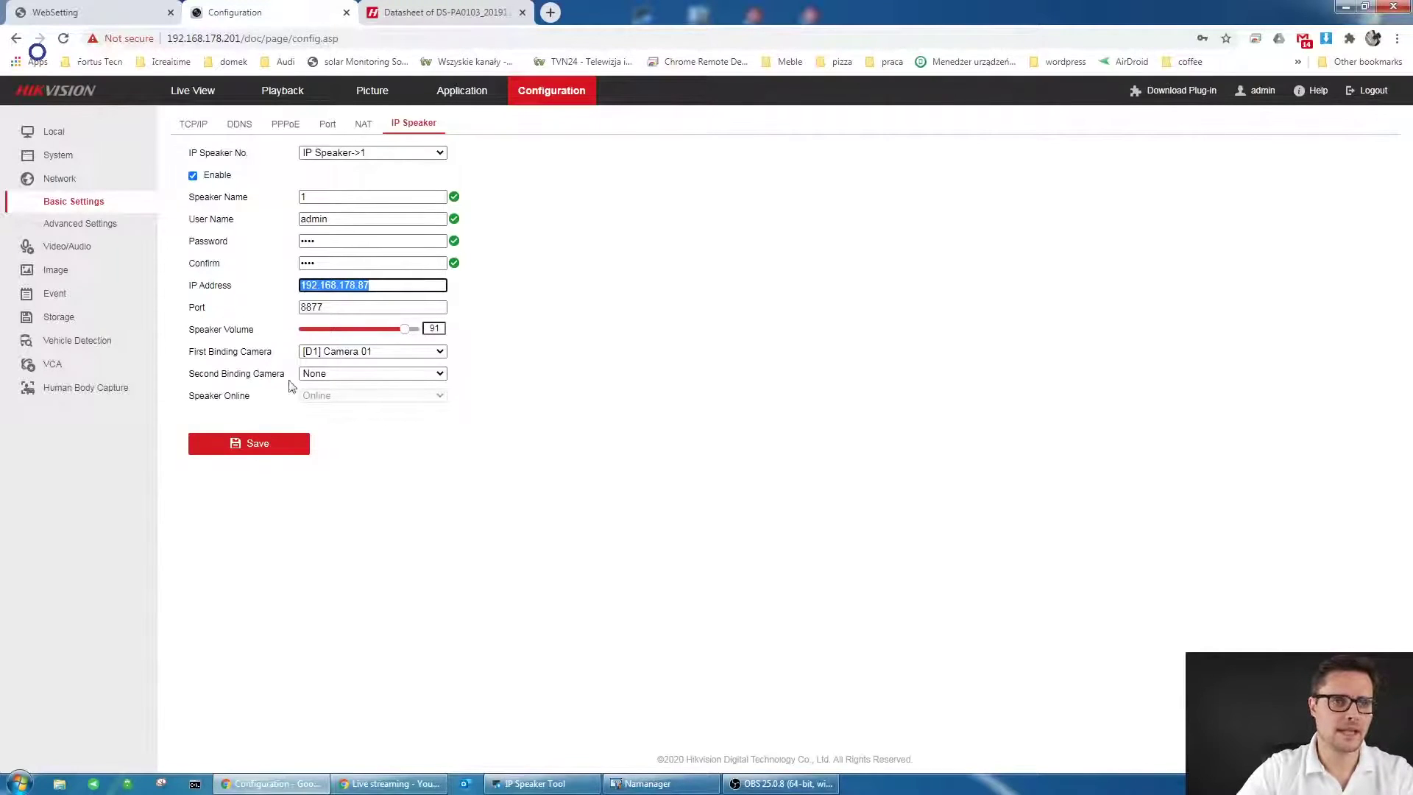
click(383, 352)
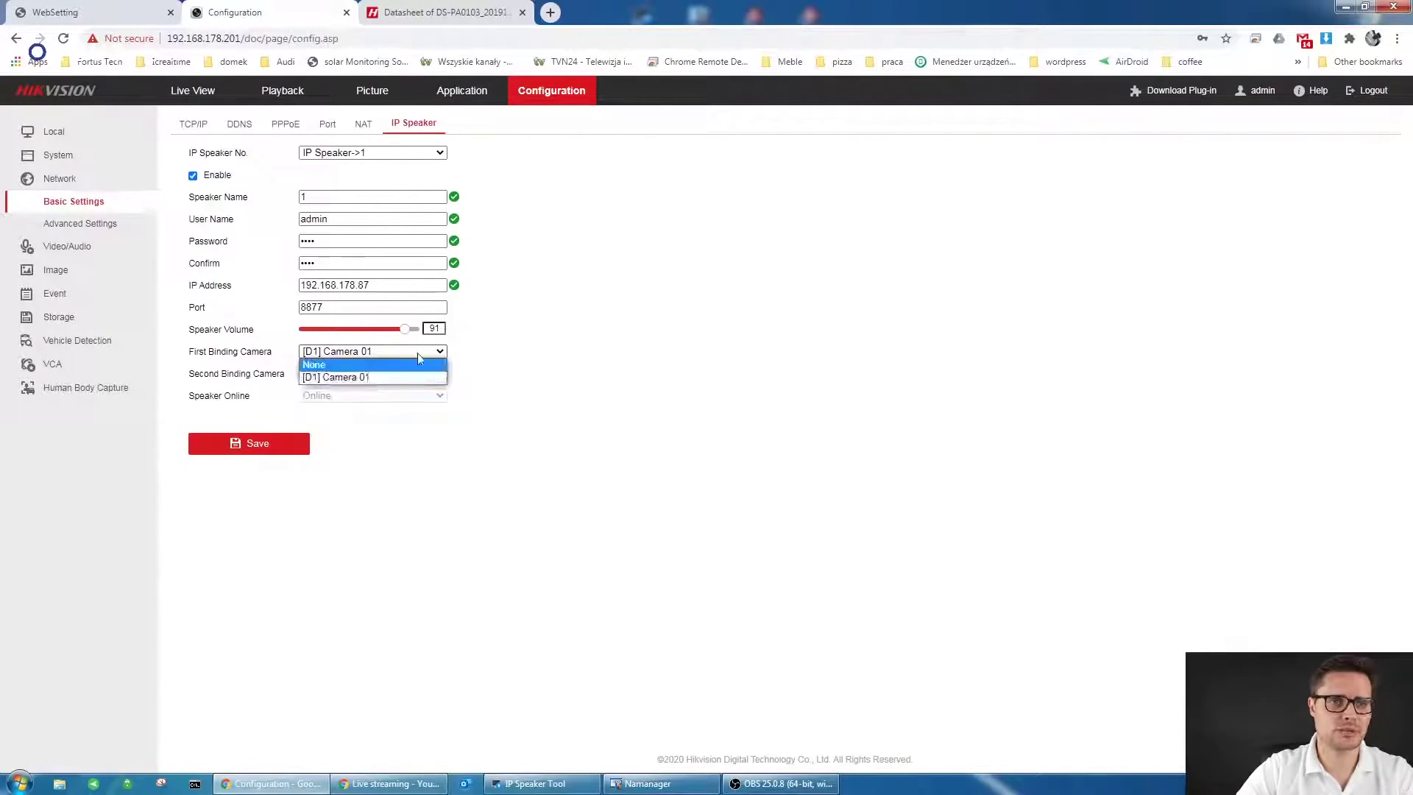
click(415, 493)
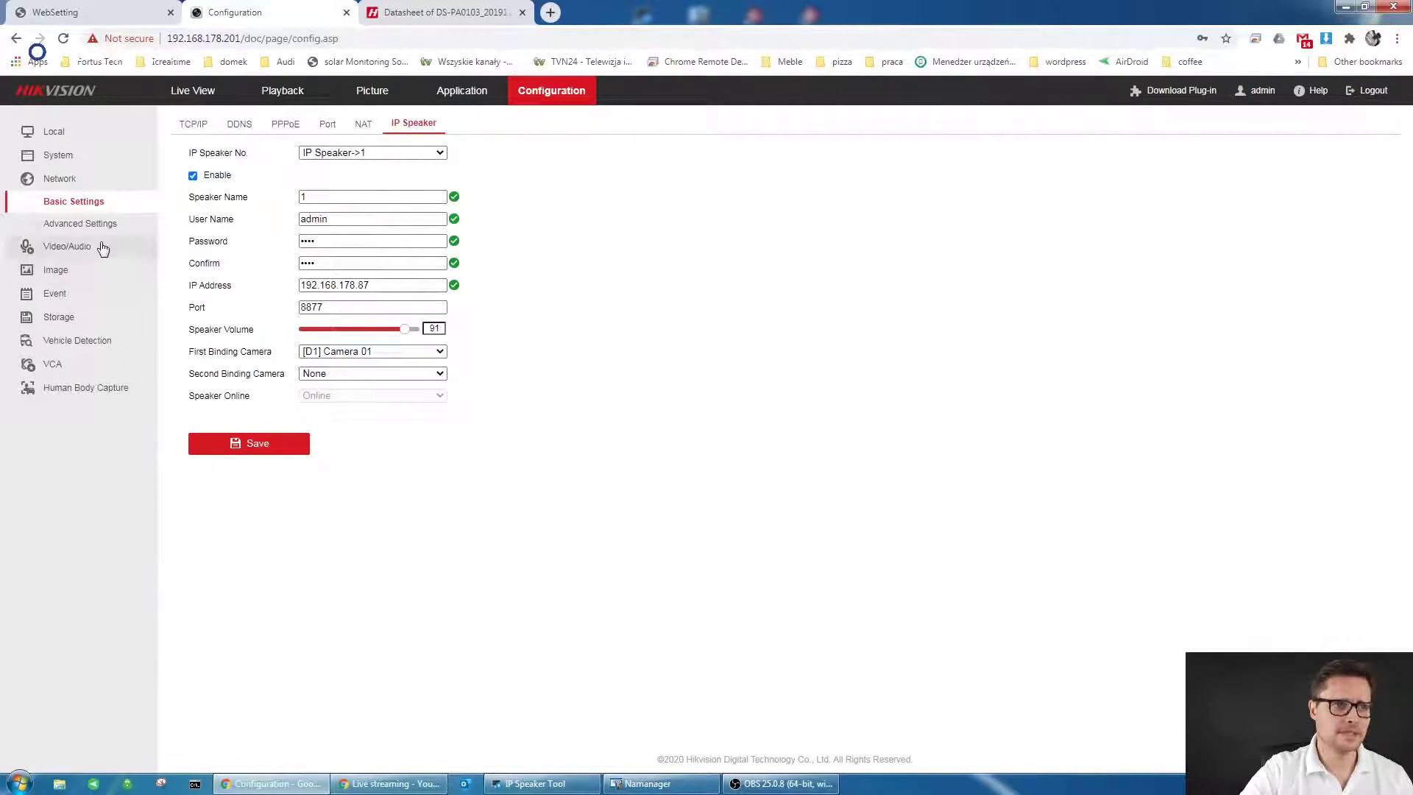
- Set the Alarm Input play file to NONE, then restore the IP Speaker Tool window
click(102, 296)
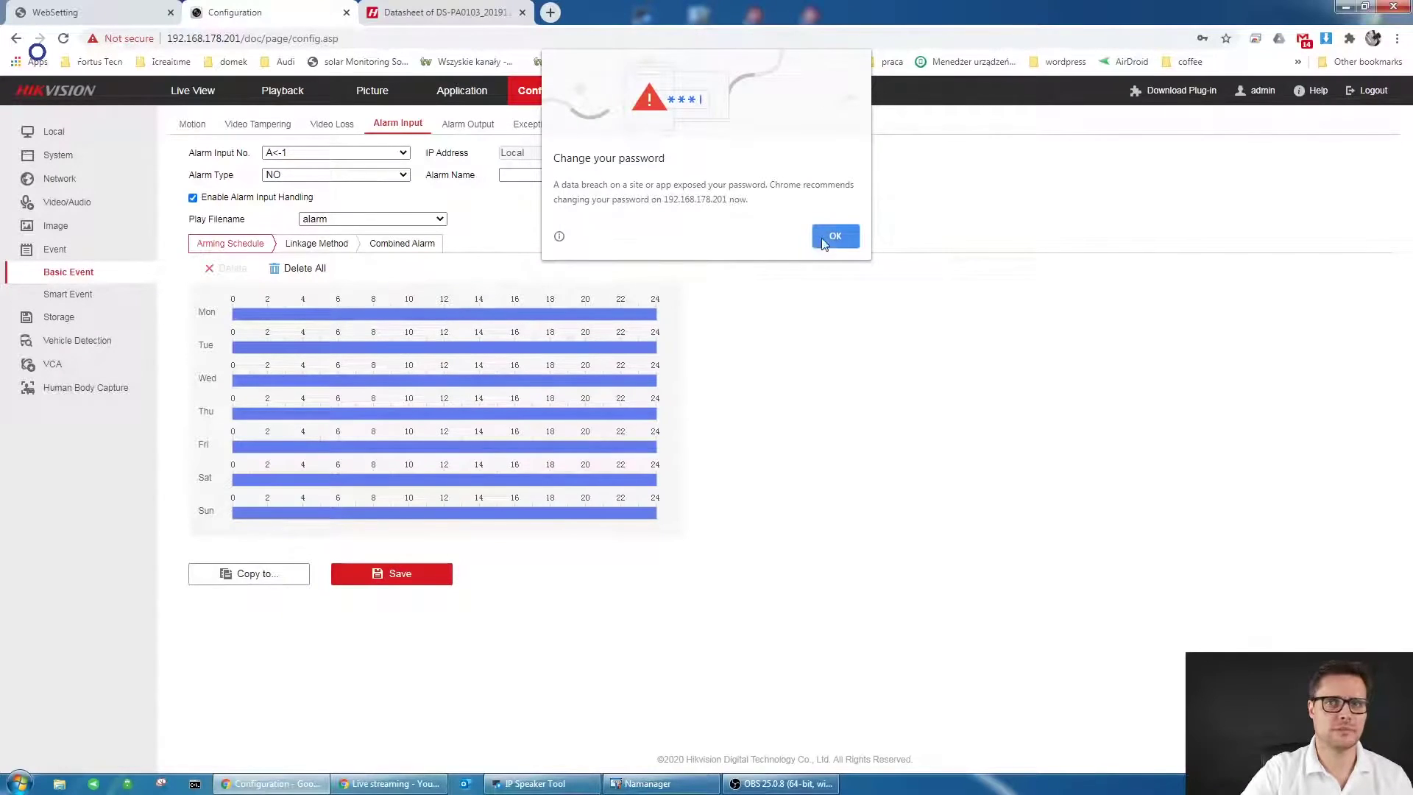
click(824, 243)
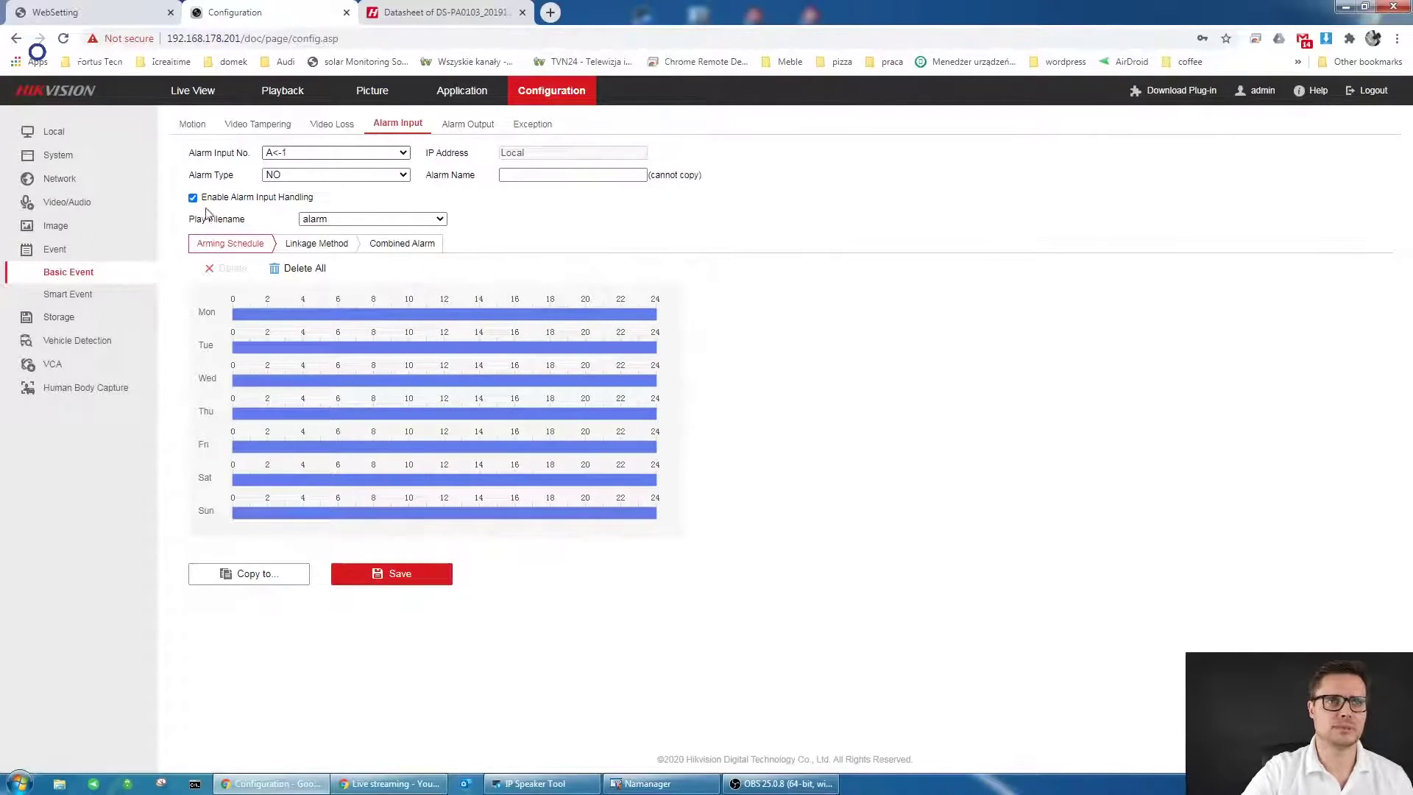
click(391, 219)
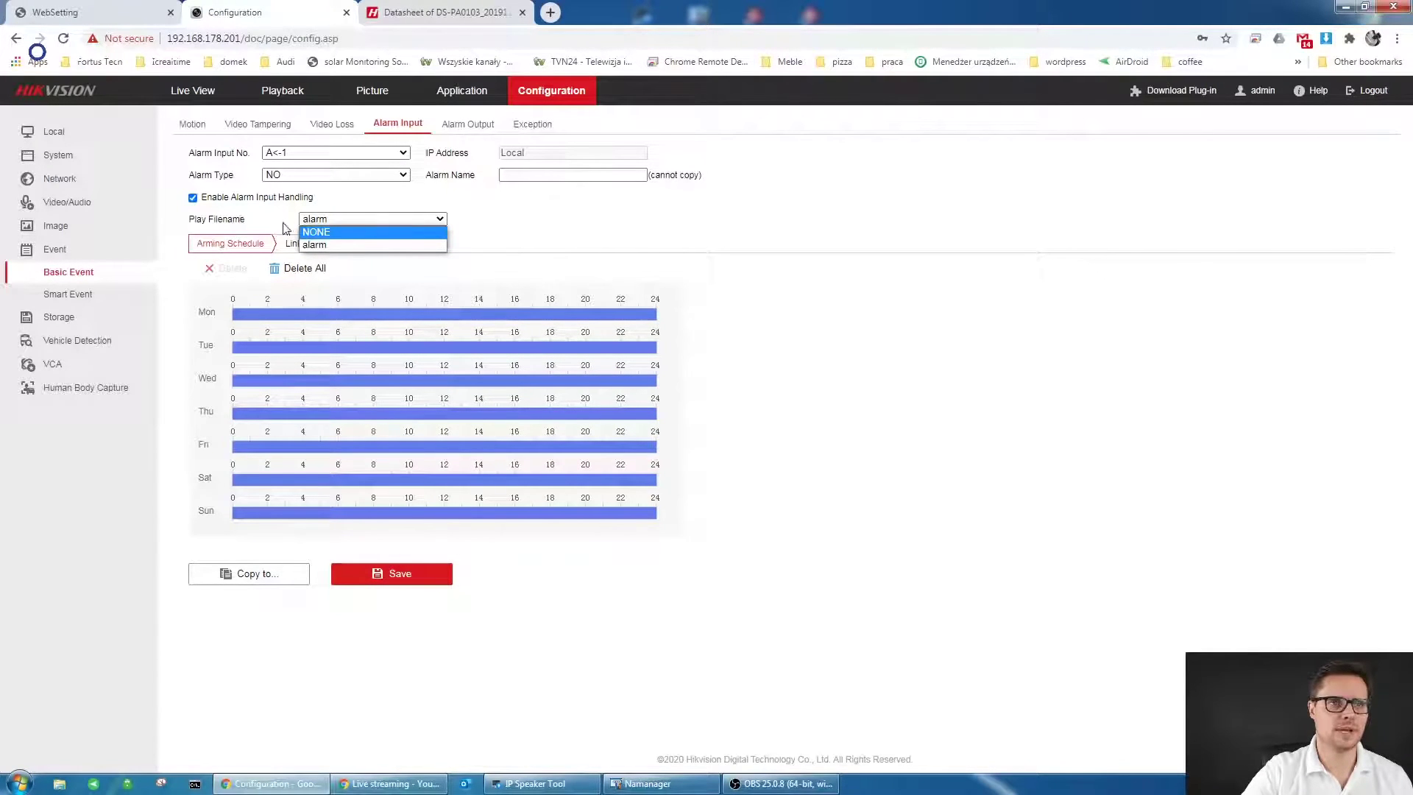
click(324, 233)
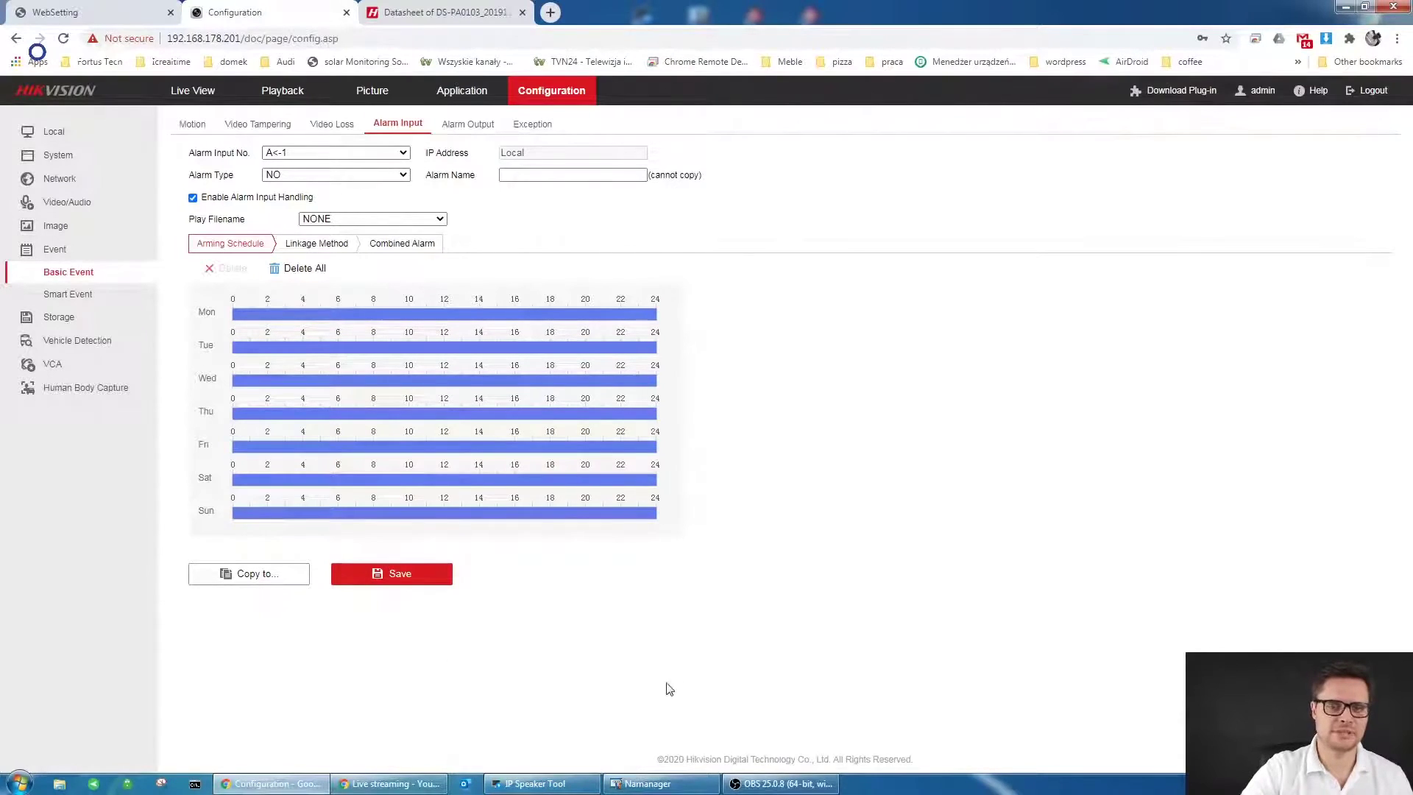
click(553, 781)
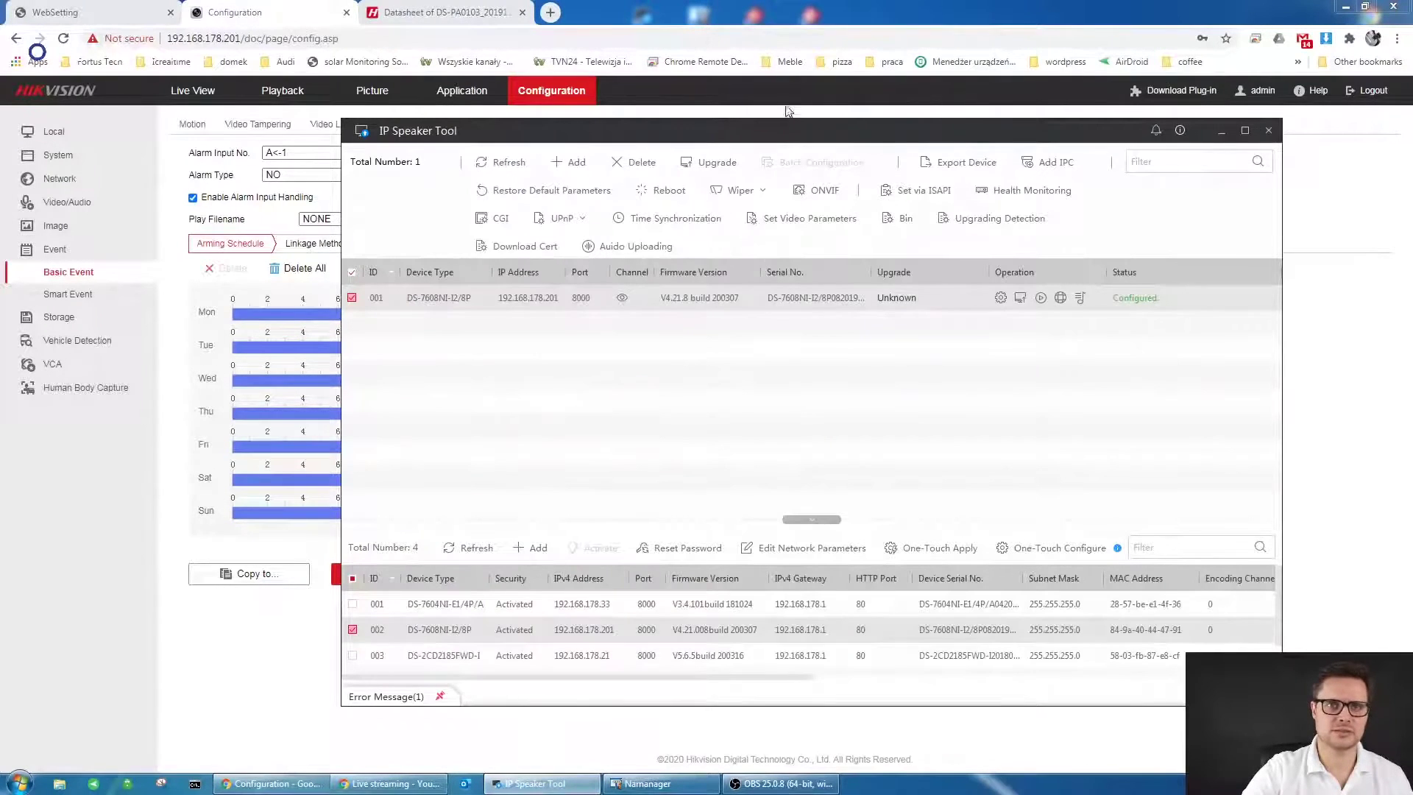
drag(813, 138, 785, 142)
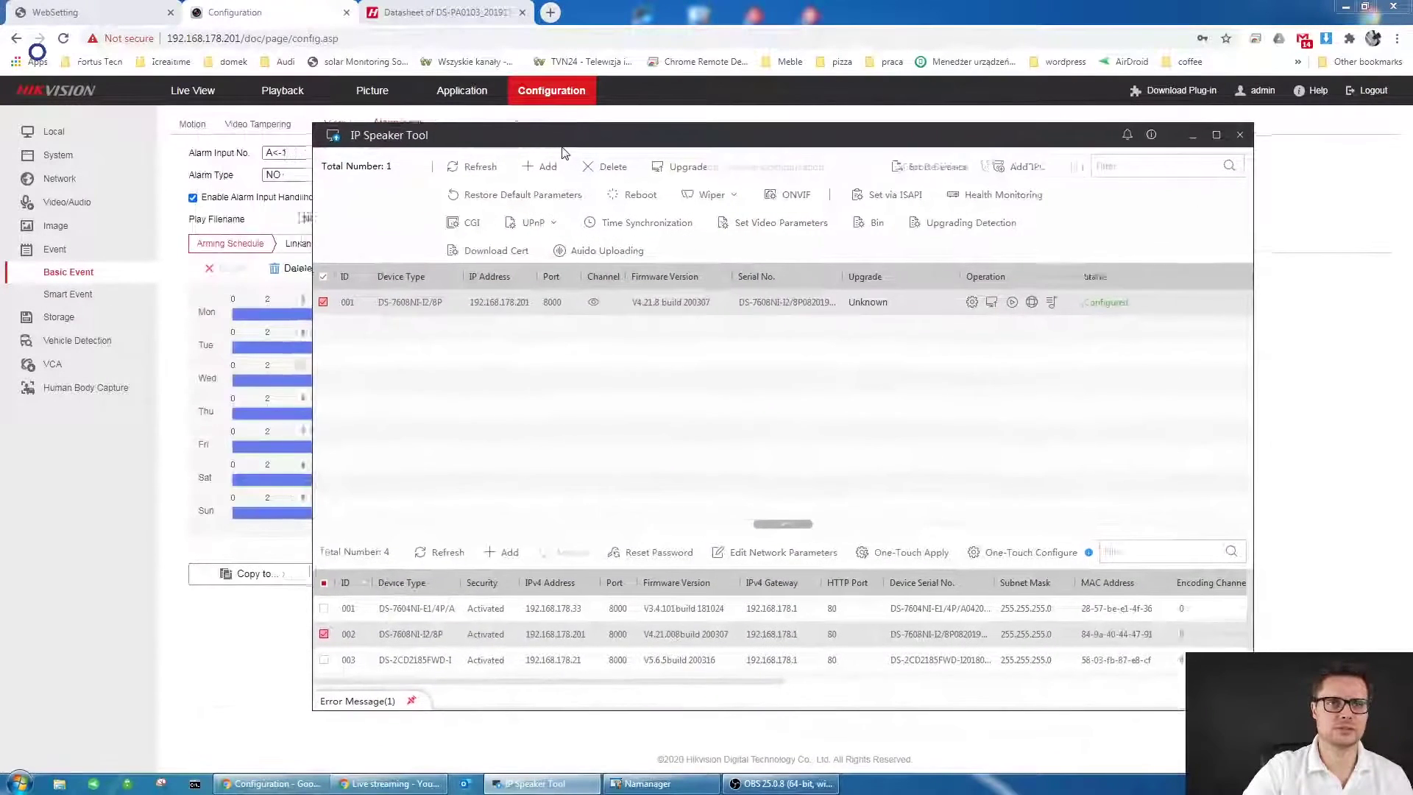
drag(679, 141, 715, 89)
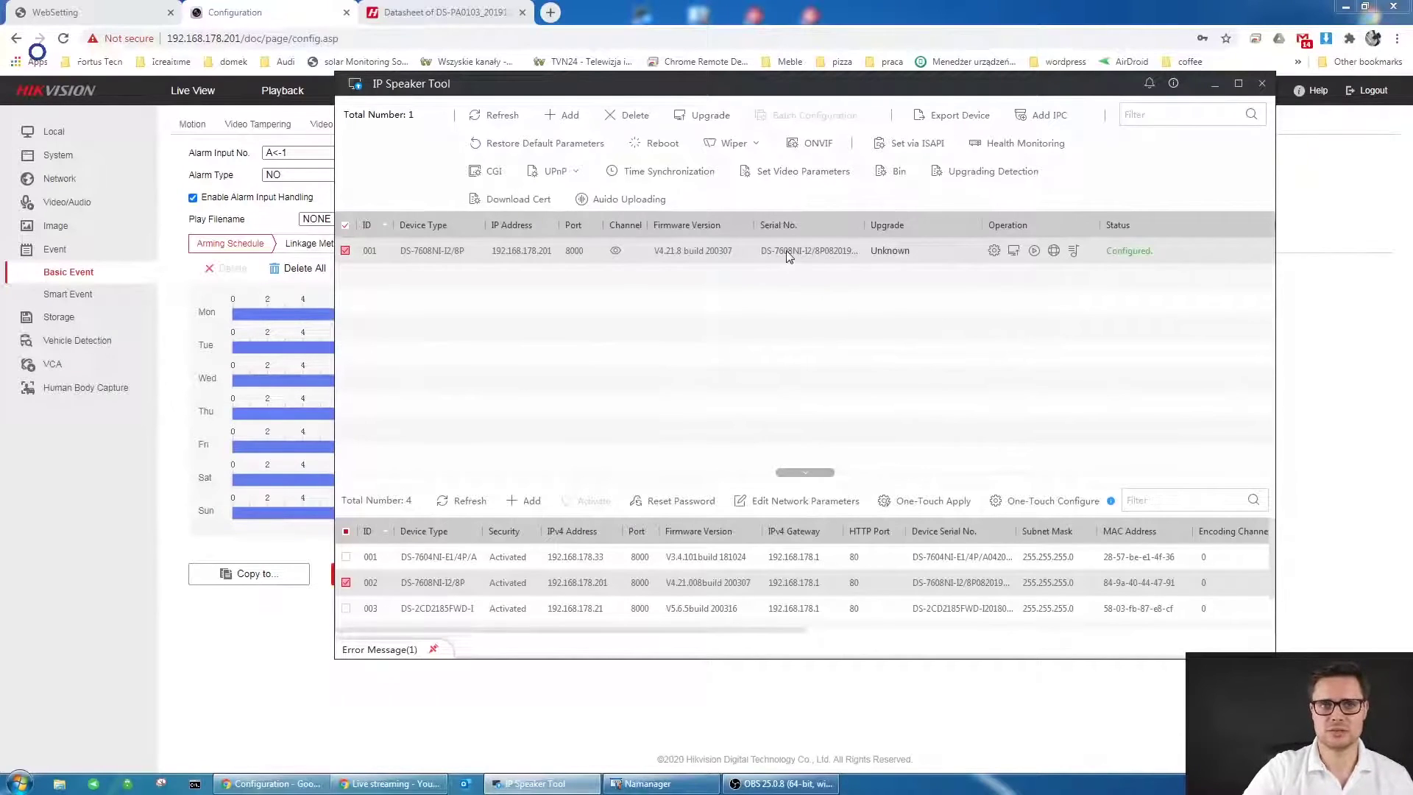
- Open the NVR's Audio Uploading panel, browse the Music library, and cancel adding a file
click(634, 200)
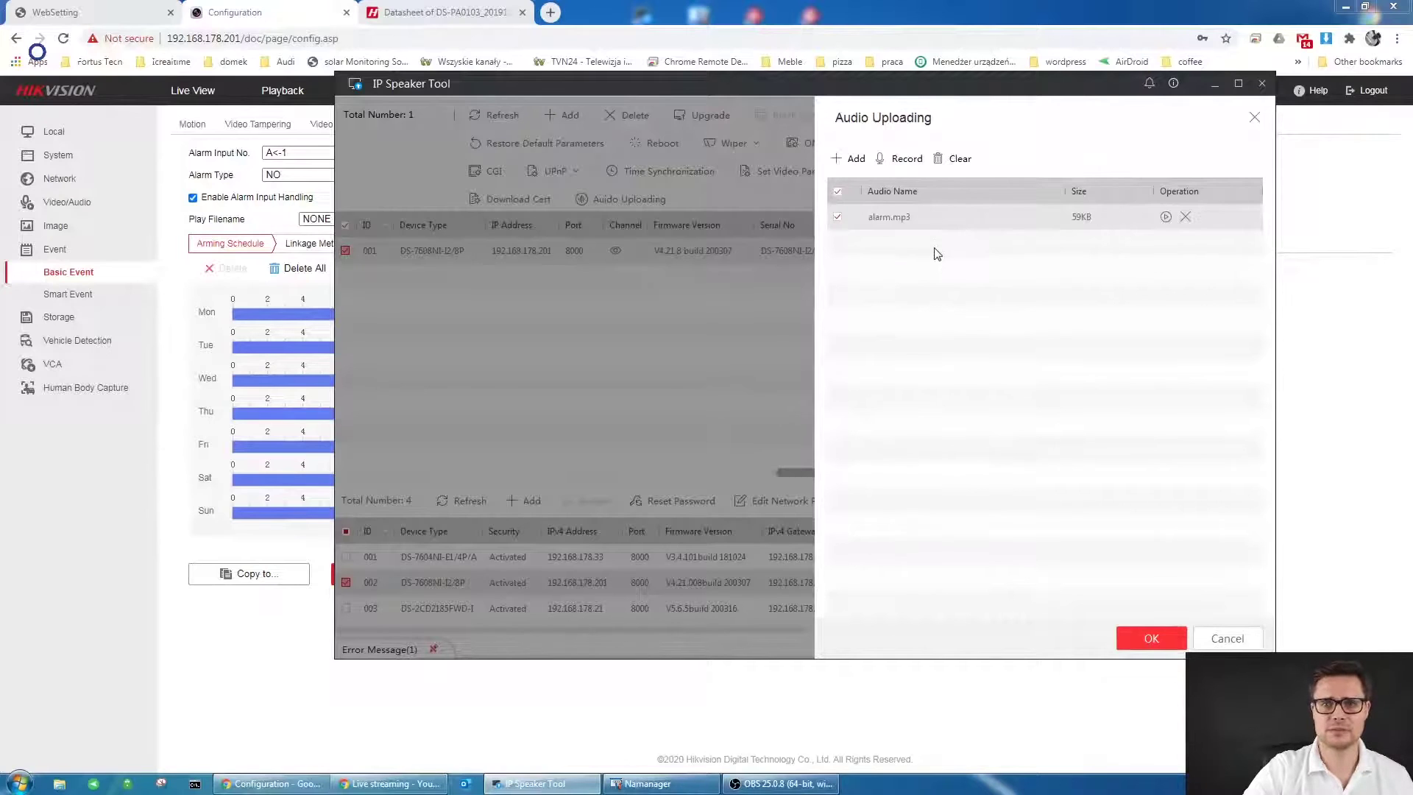
click(856, 159)
click(390, 273)
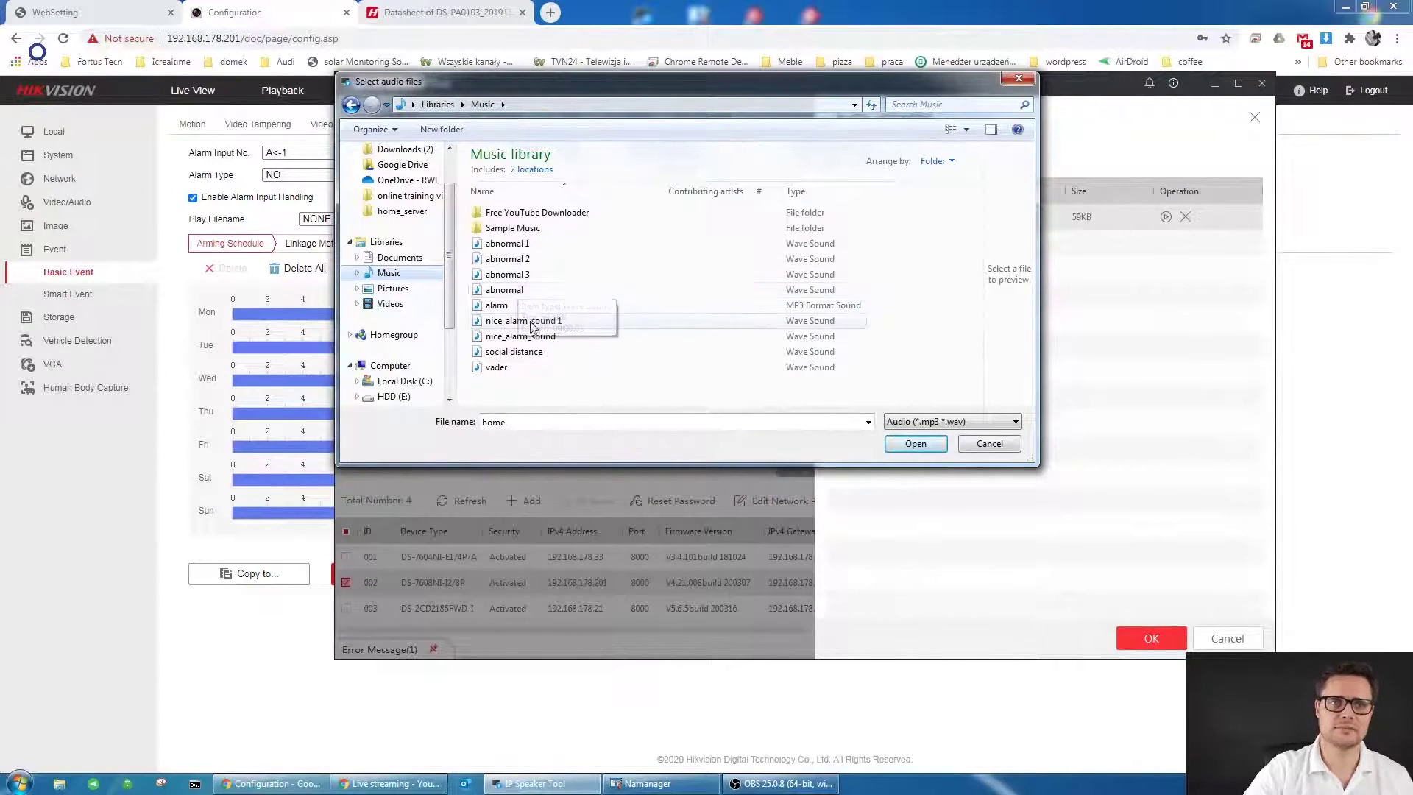
click(1006, 443)
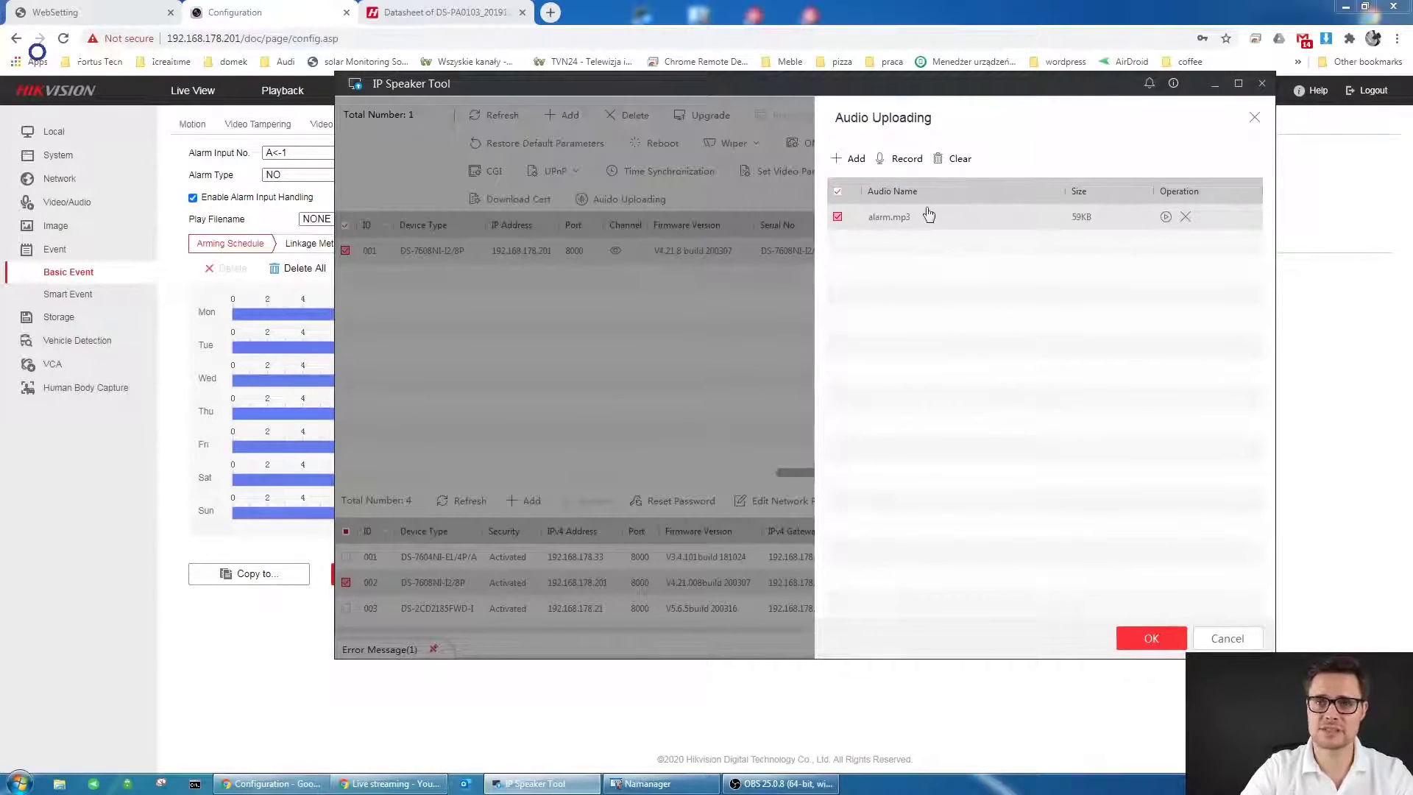
- Record a voice clip and stop it, adding IP_SPEAKER_RECORD_2.mp3 (24KB) to the list
click(906, 161)
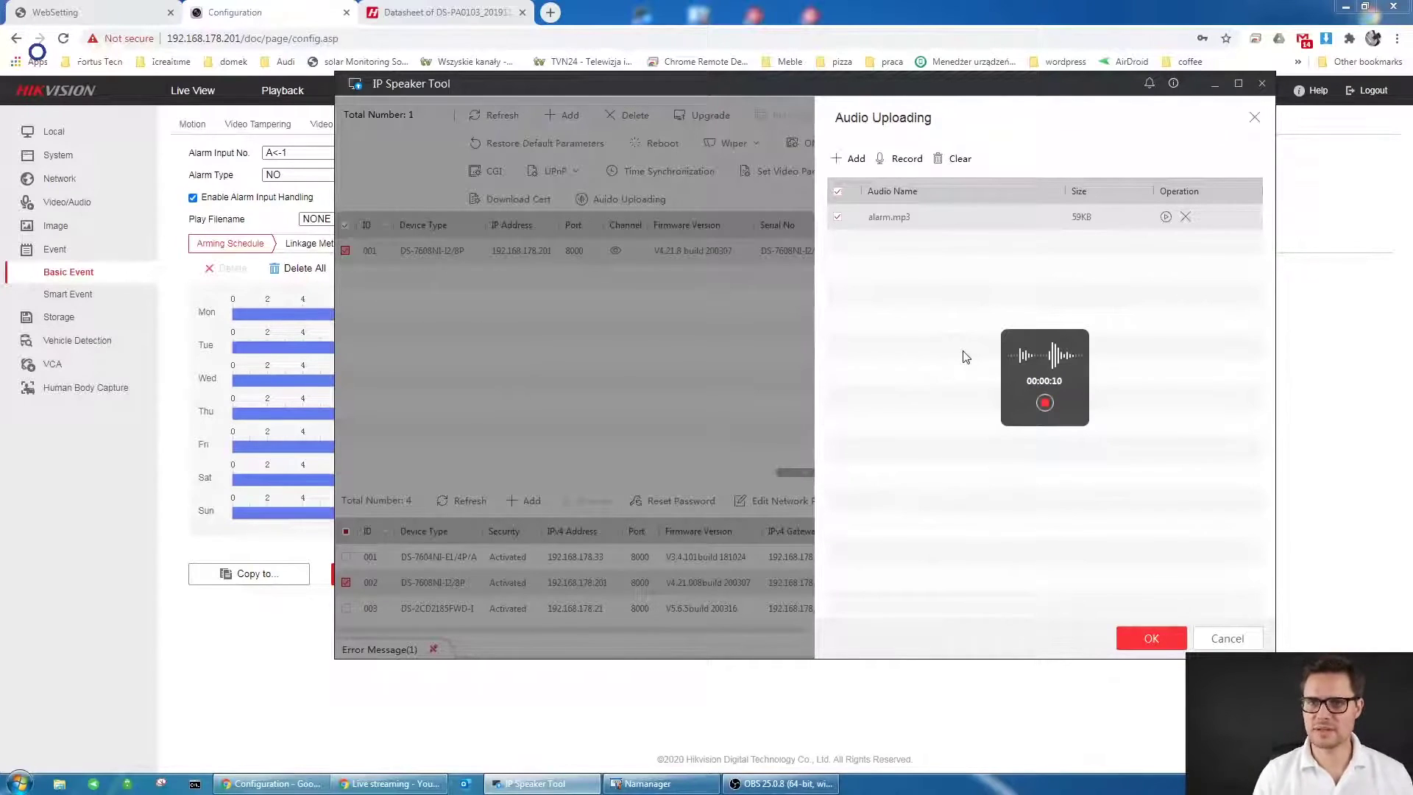
click(1045, 404)
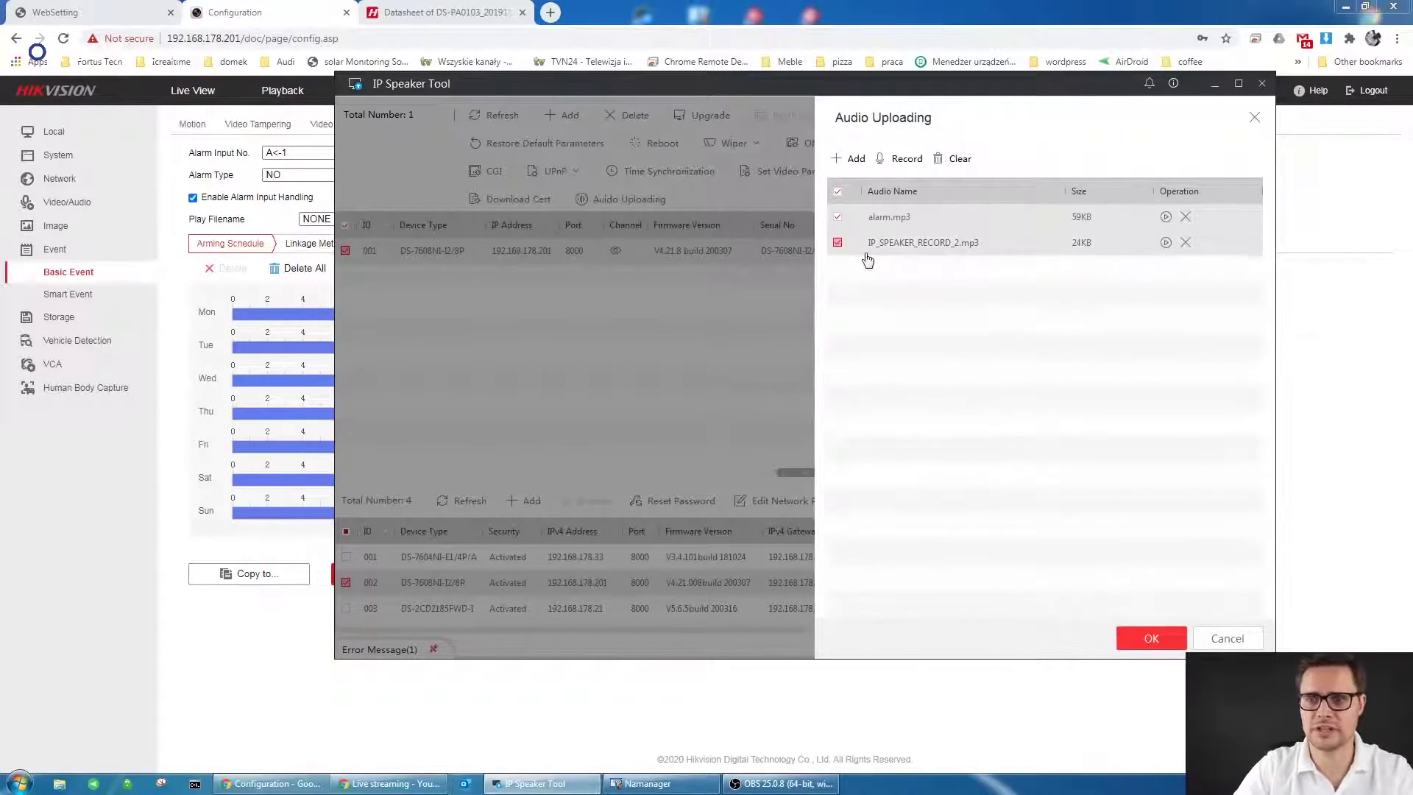
- Upload the audio files to the NVR and confirm IP_SPEAKER_RECORD_2 appears under Device Audios
click(1164, 637)
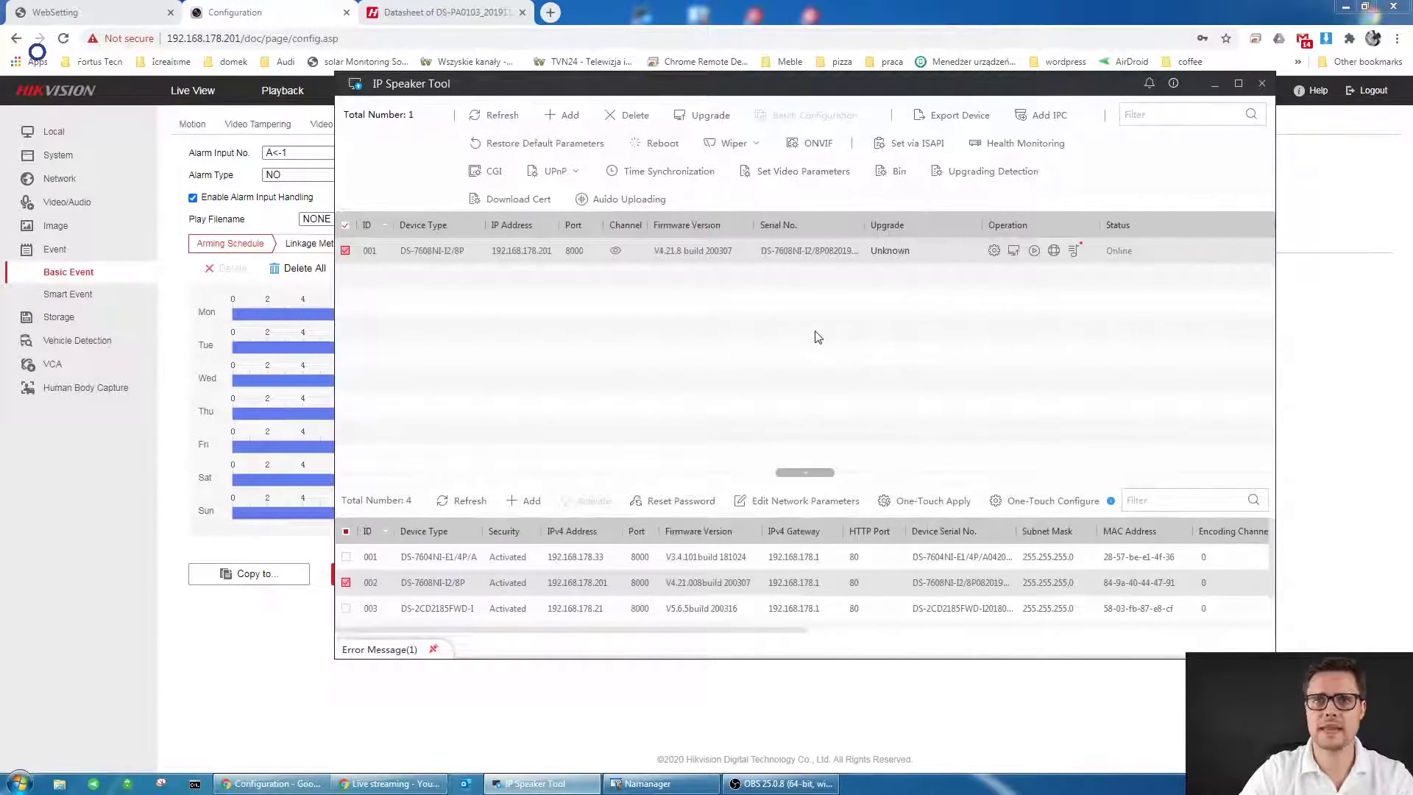
click(1074, 252)
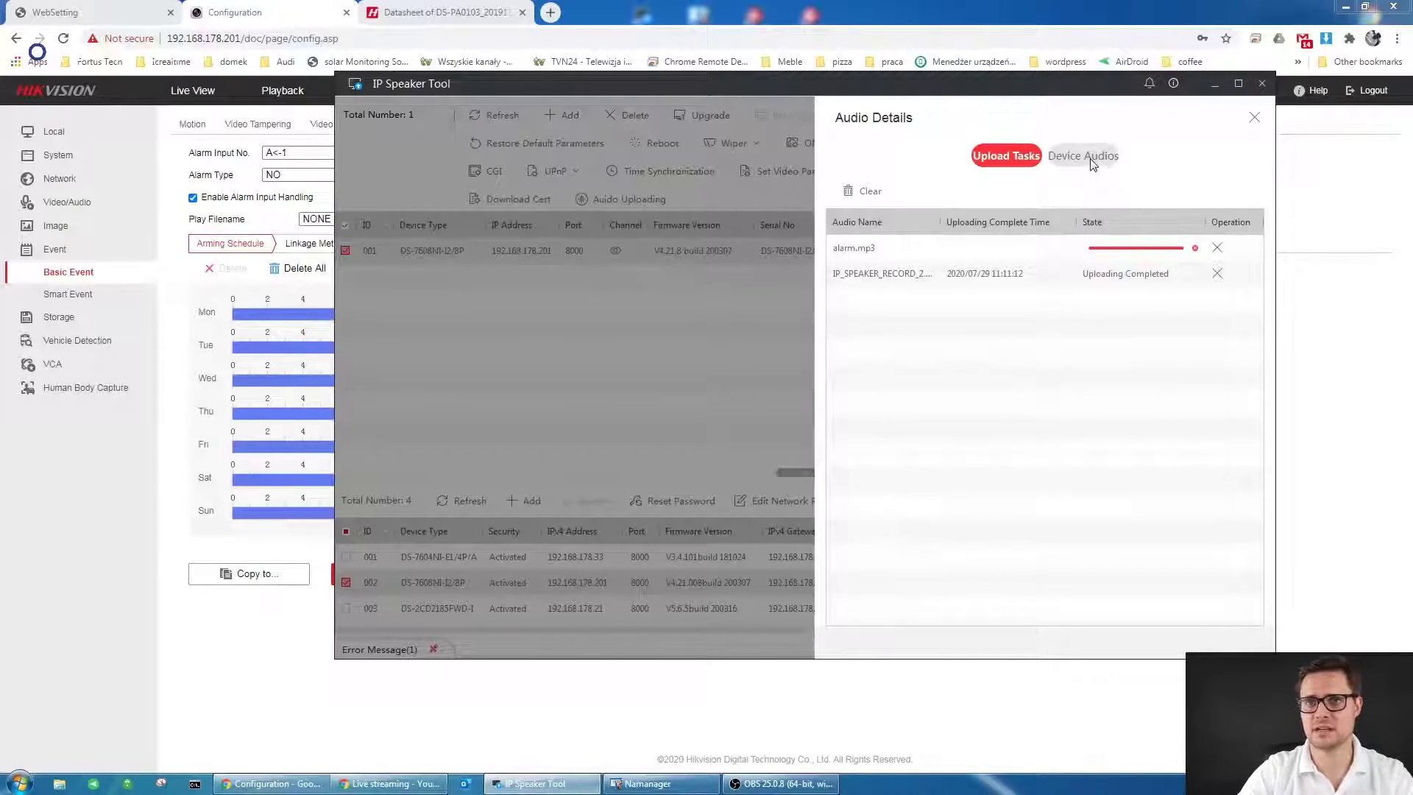
click(1092, 162)
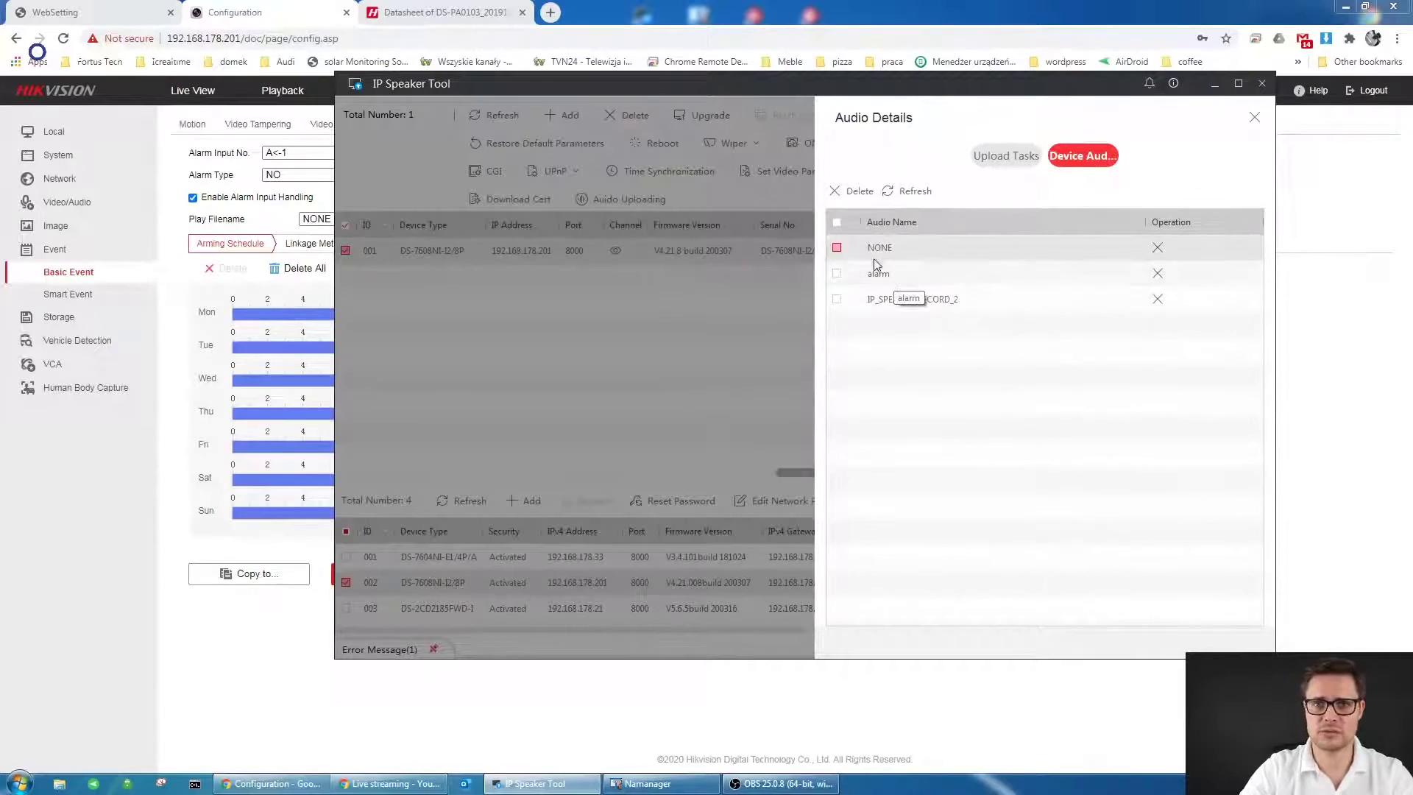
- Refresh the NVR's Alarm Input page via Video Loss and keep alarm as the play file
click(1254, 119)
click(617, 7)
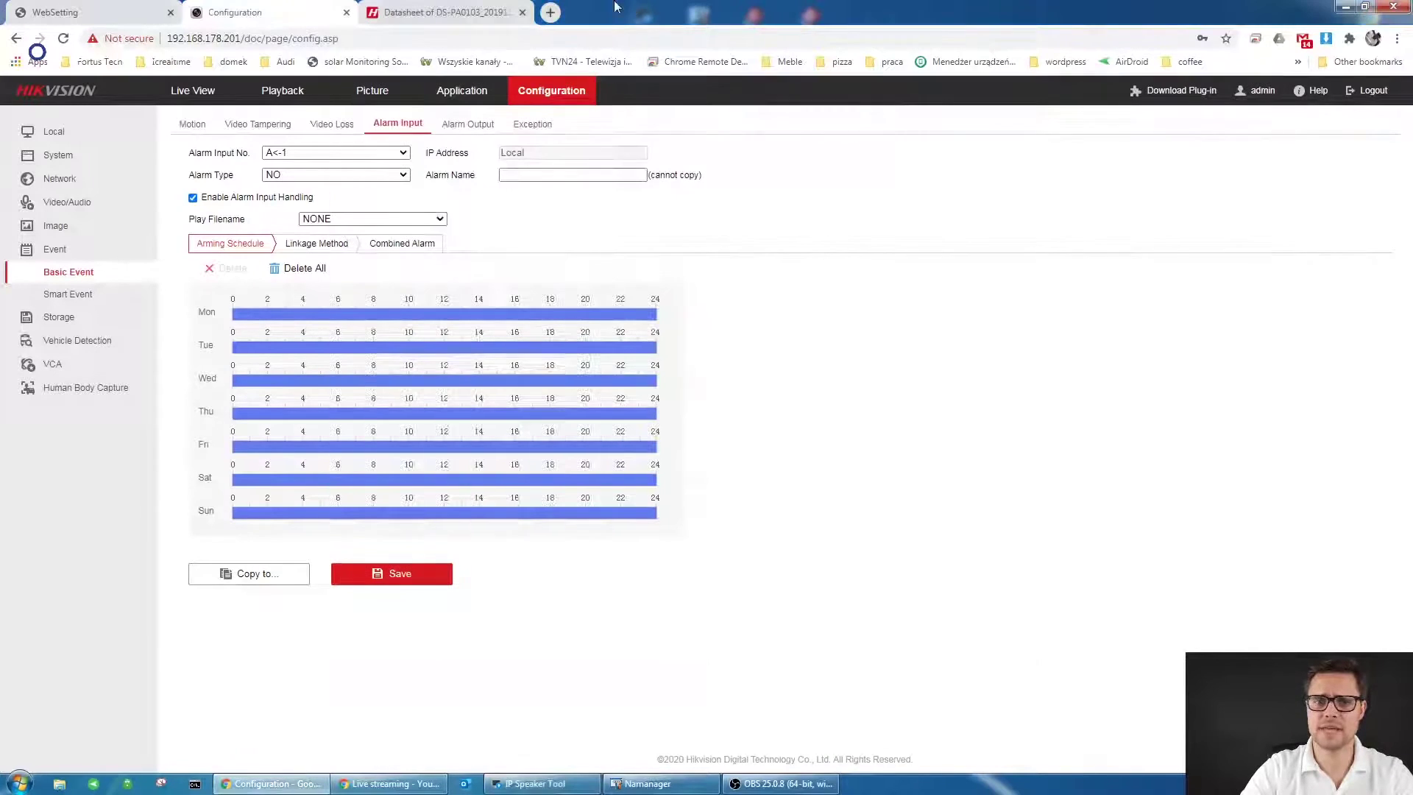
click(335, 125)
click(398, 125)
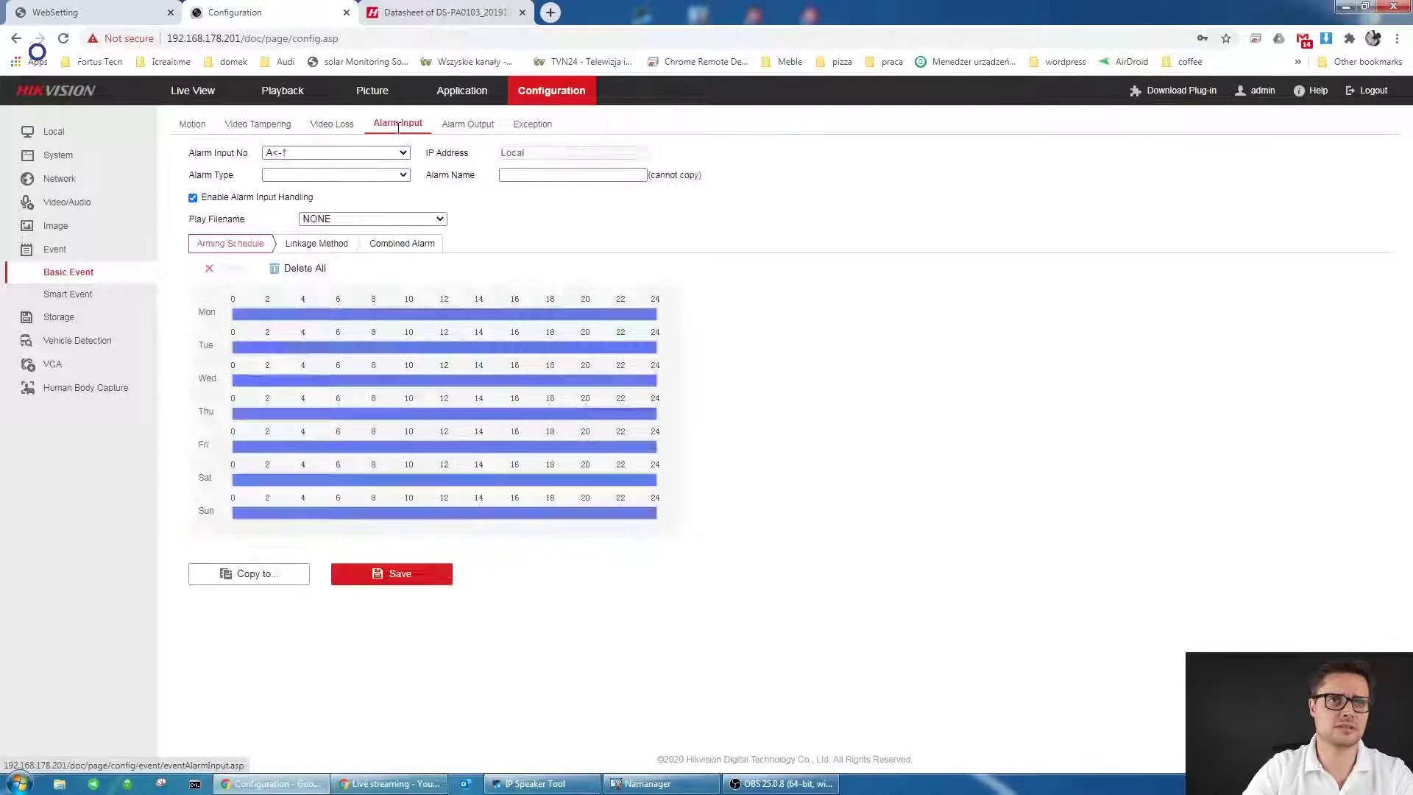
click(422, 220)
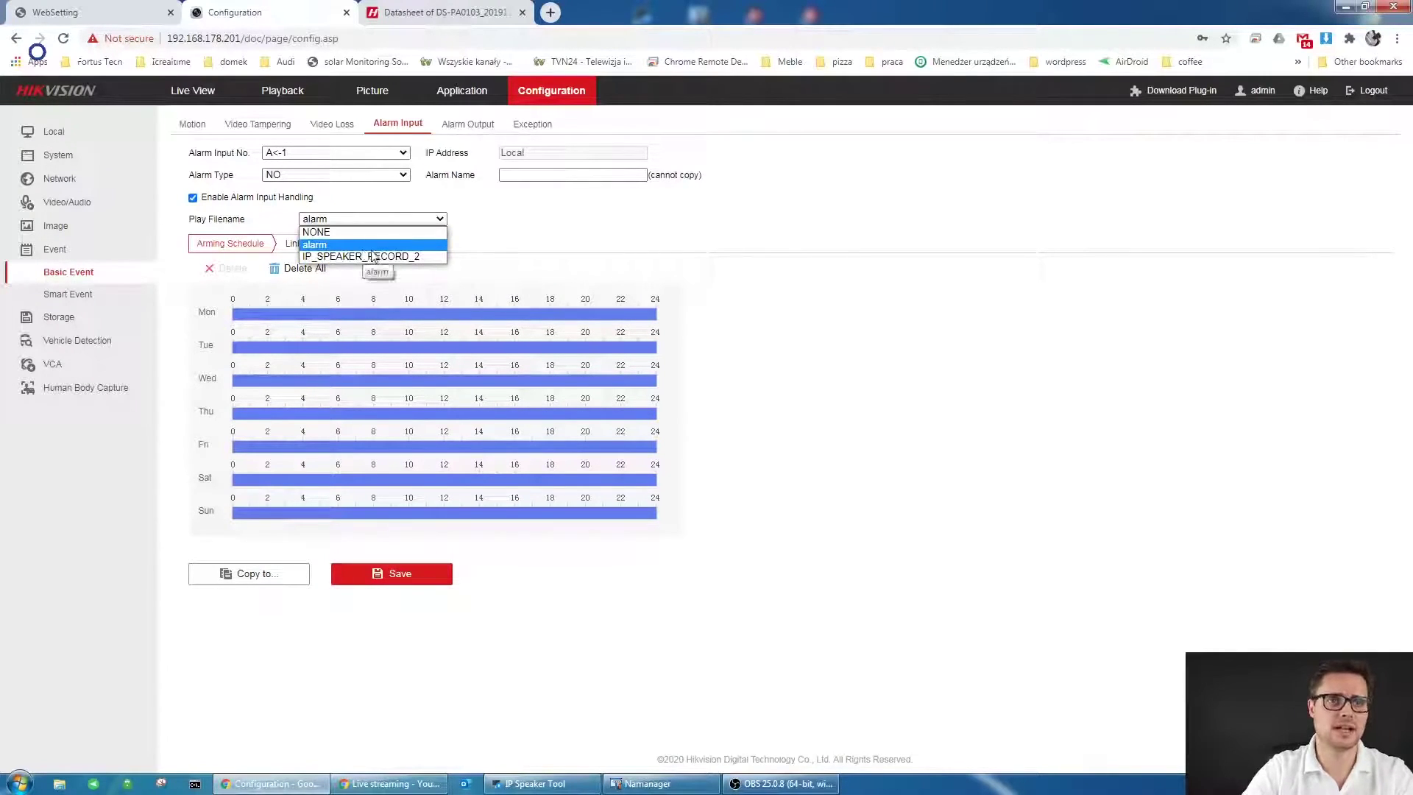
click(336, 247)
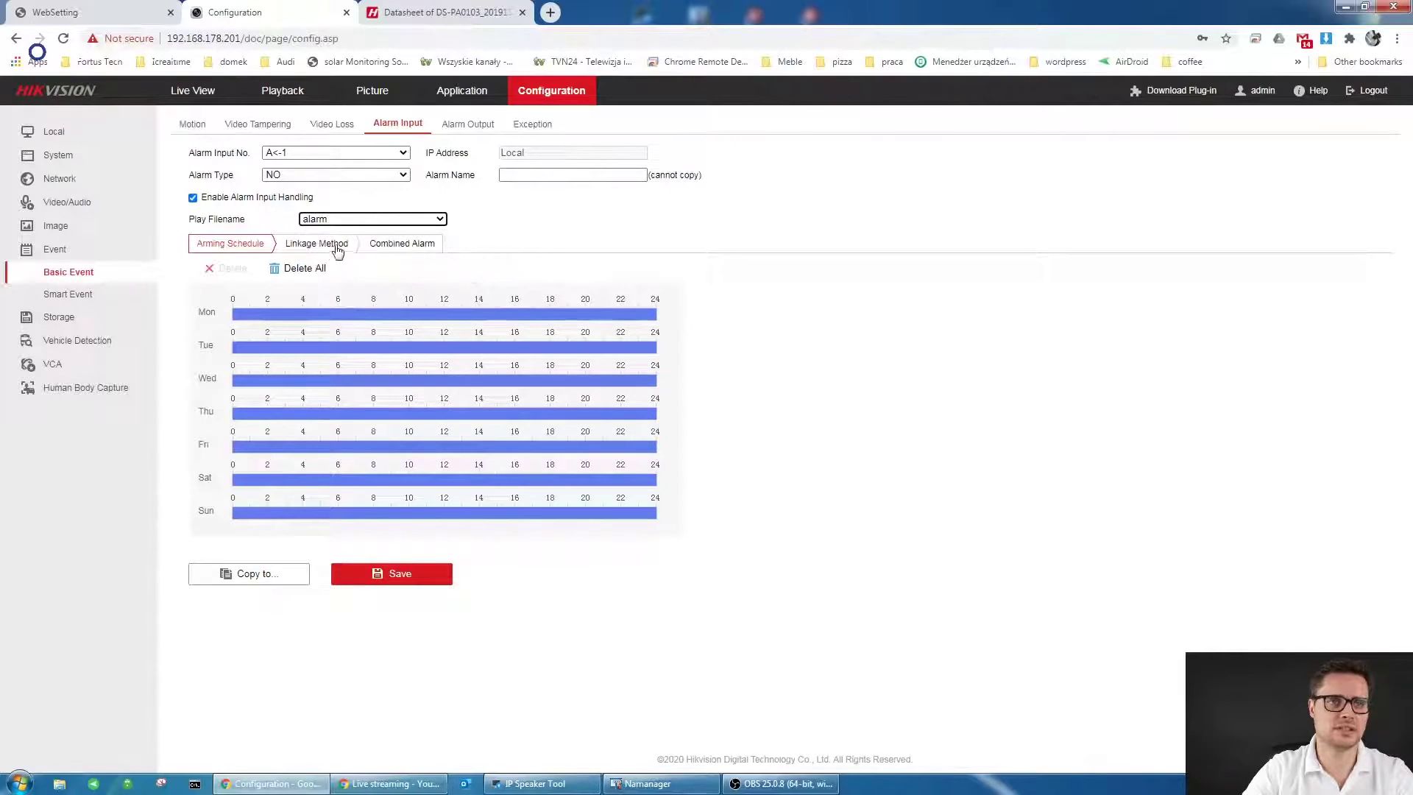
click(307, 250)
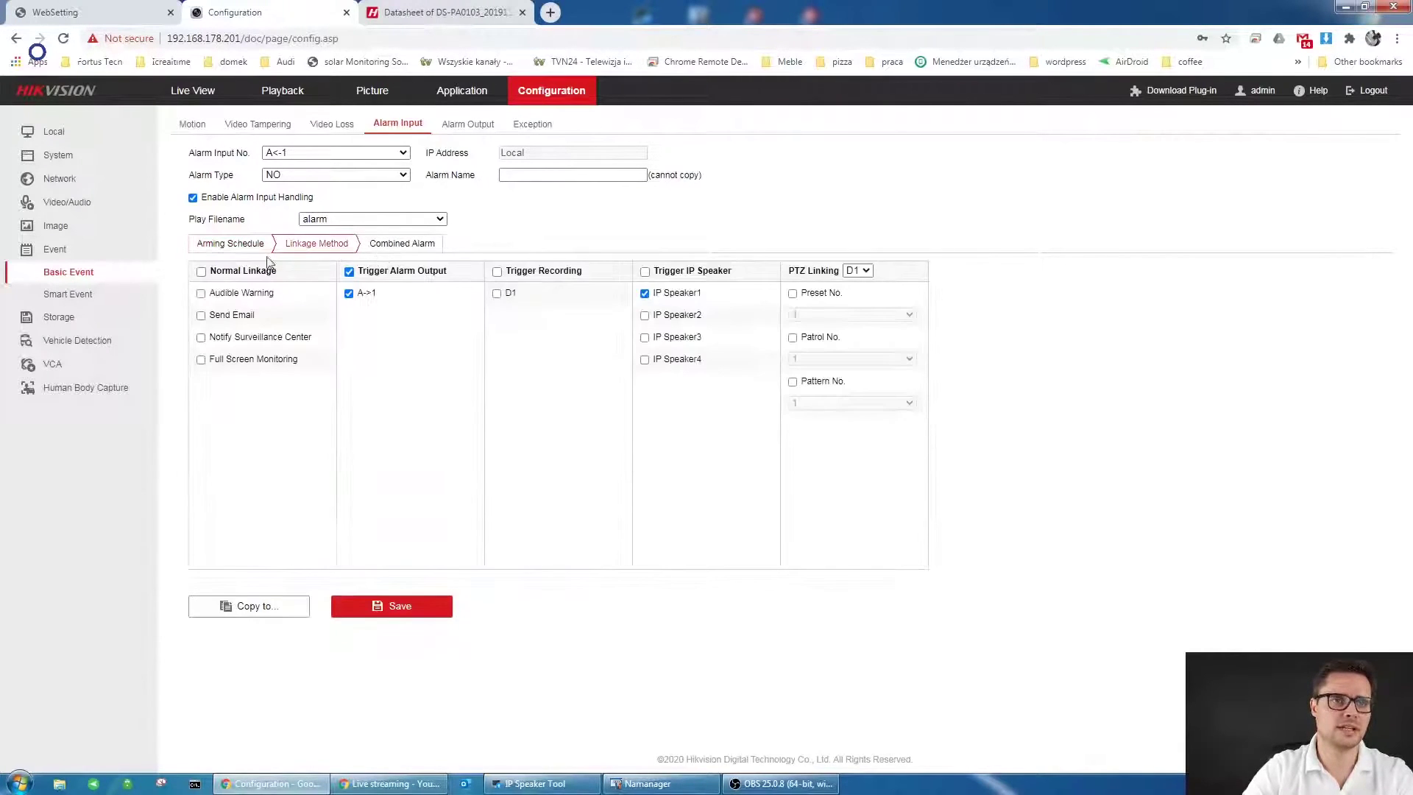
click(228, 247)
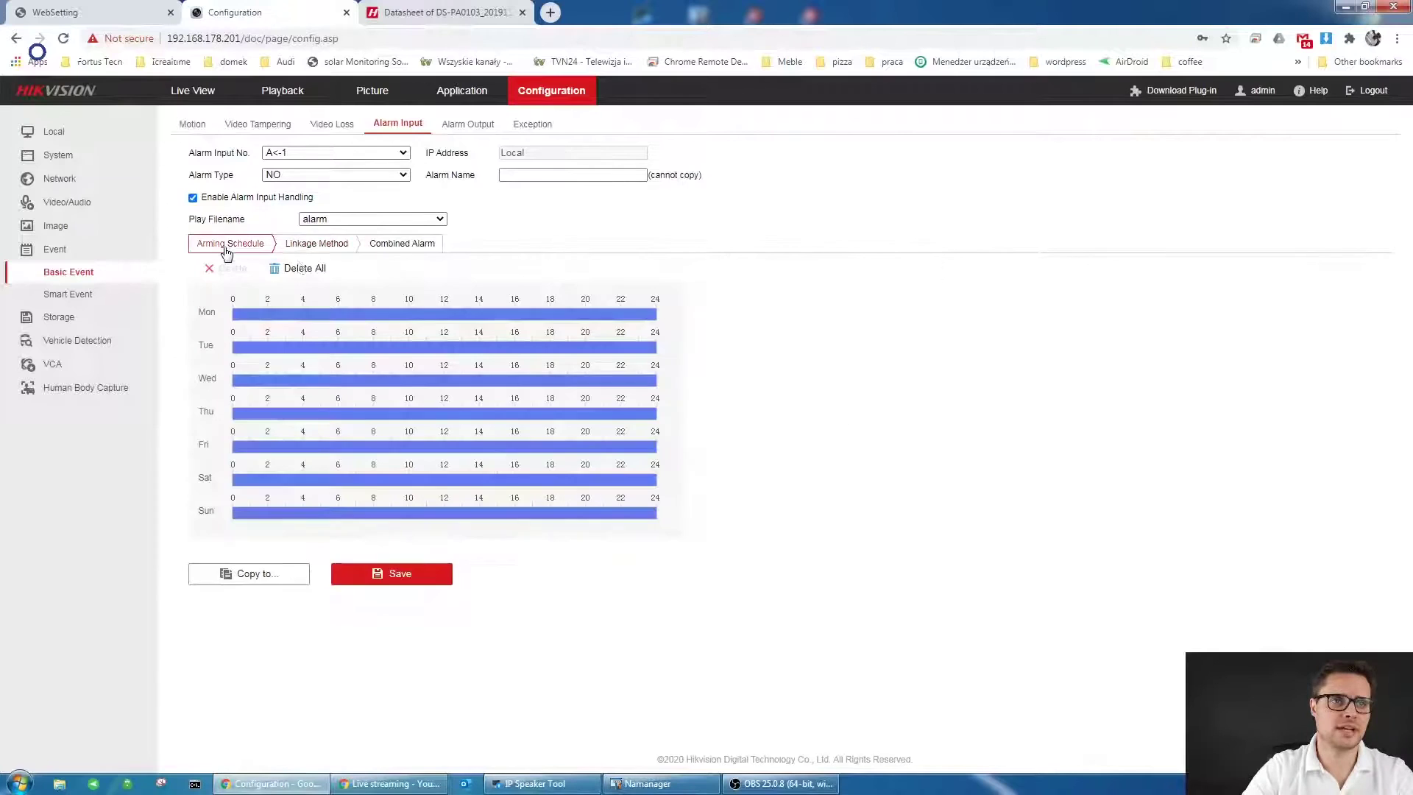
click(324, 253)
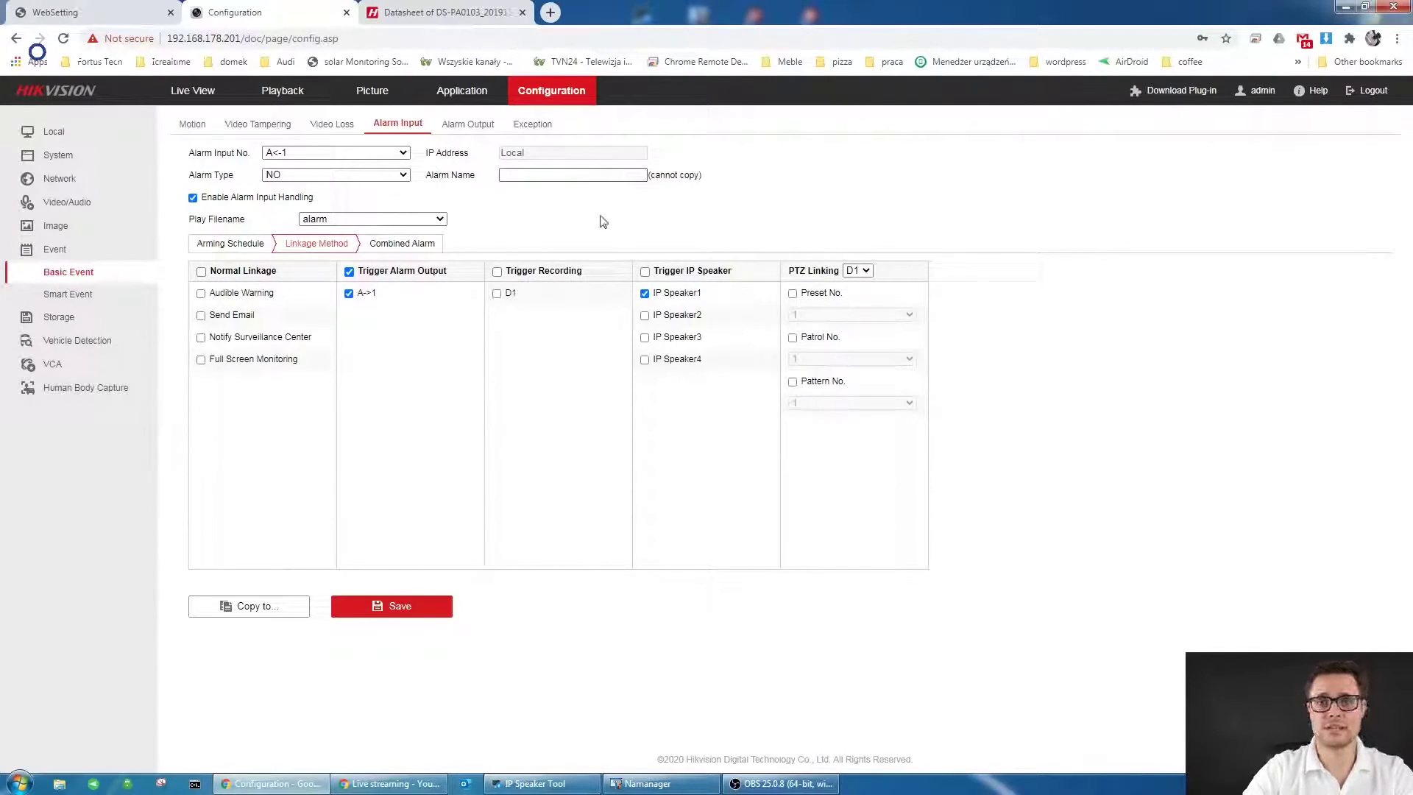
click(245, 245)
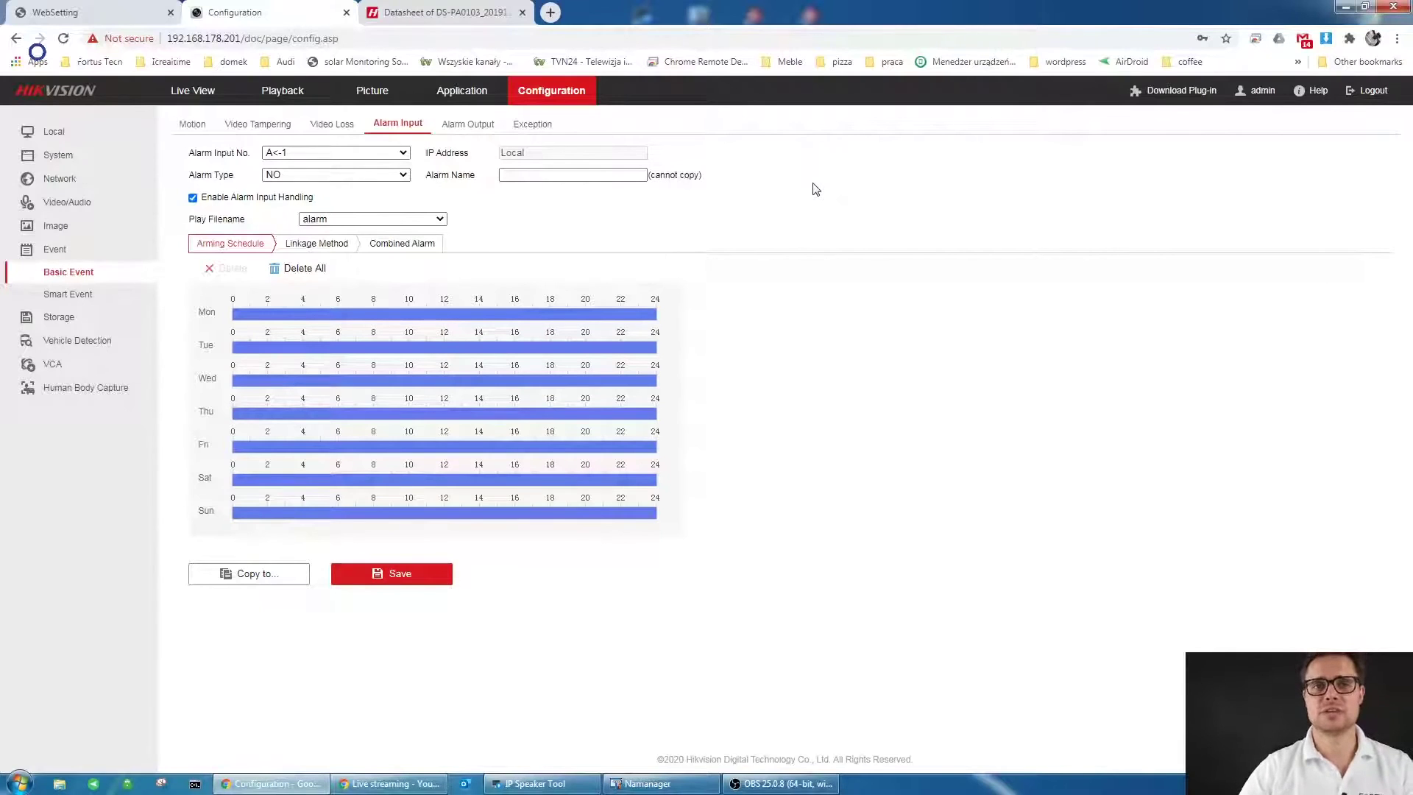
- Minimize Chrome, launch Audacity from the desktop, reposition its window, then close it
click(1348, 7)
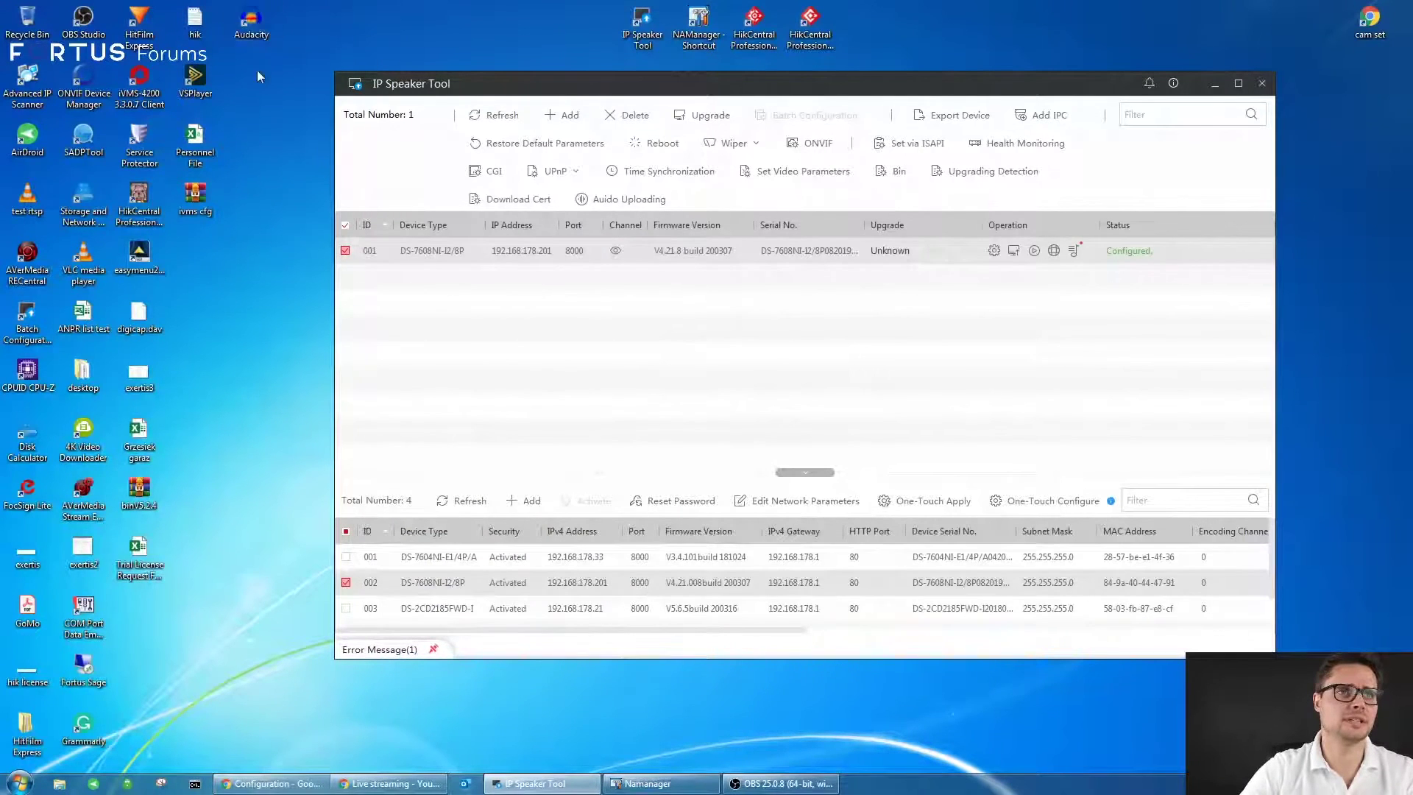
double_click(251, 21)
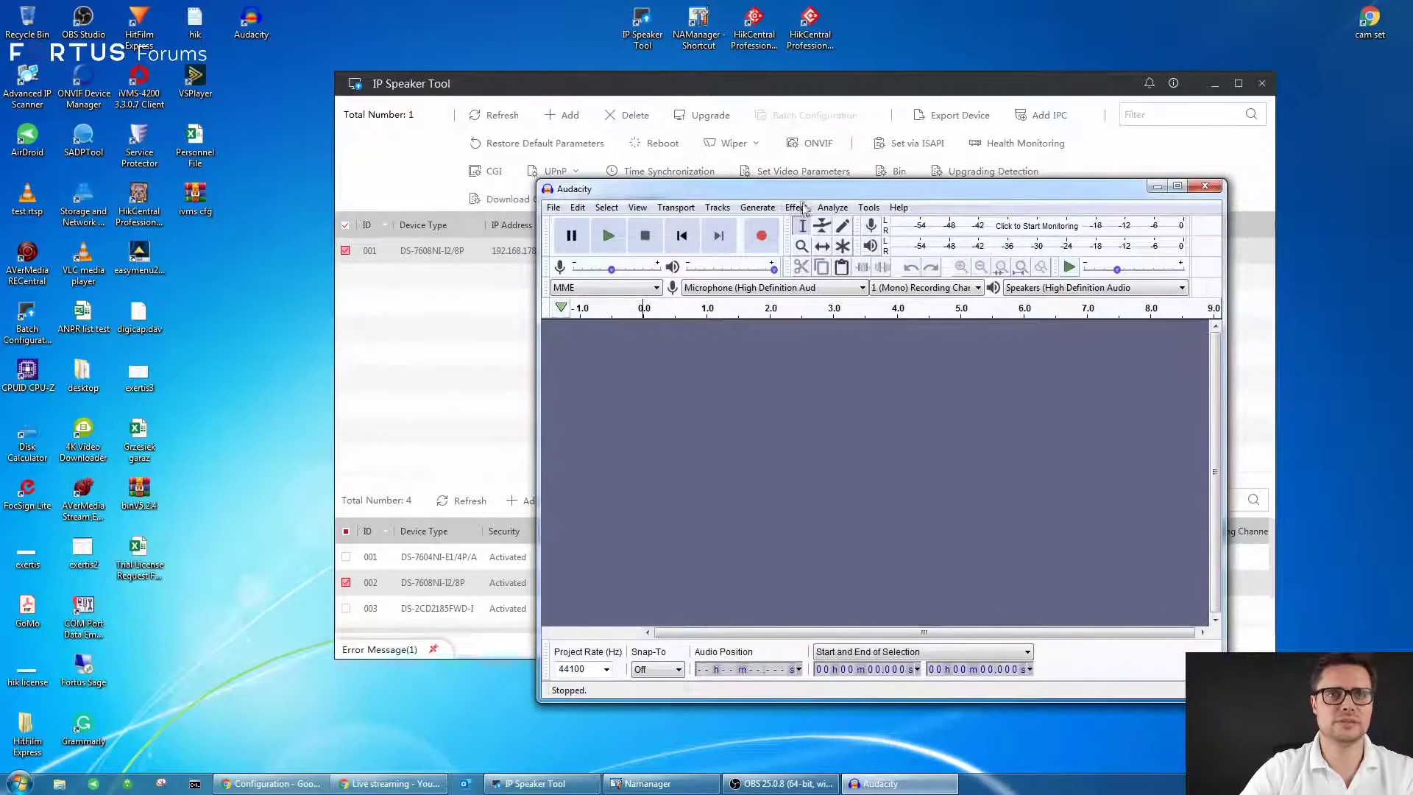
drag(817, 198, 520, 153)
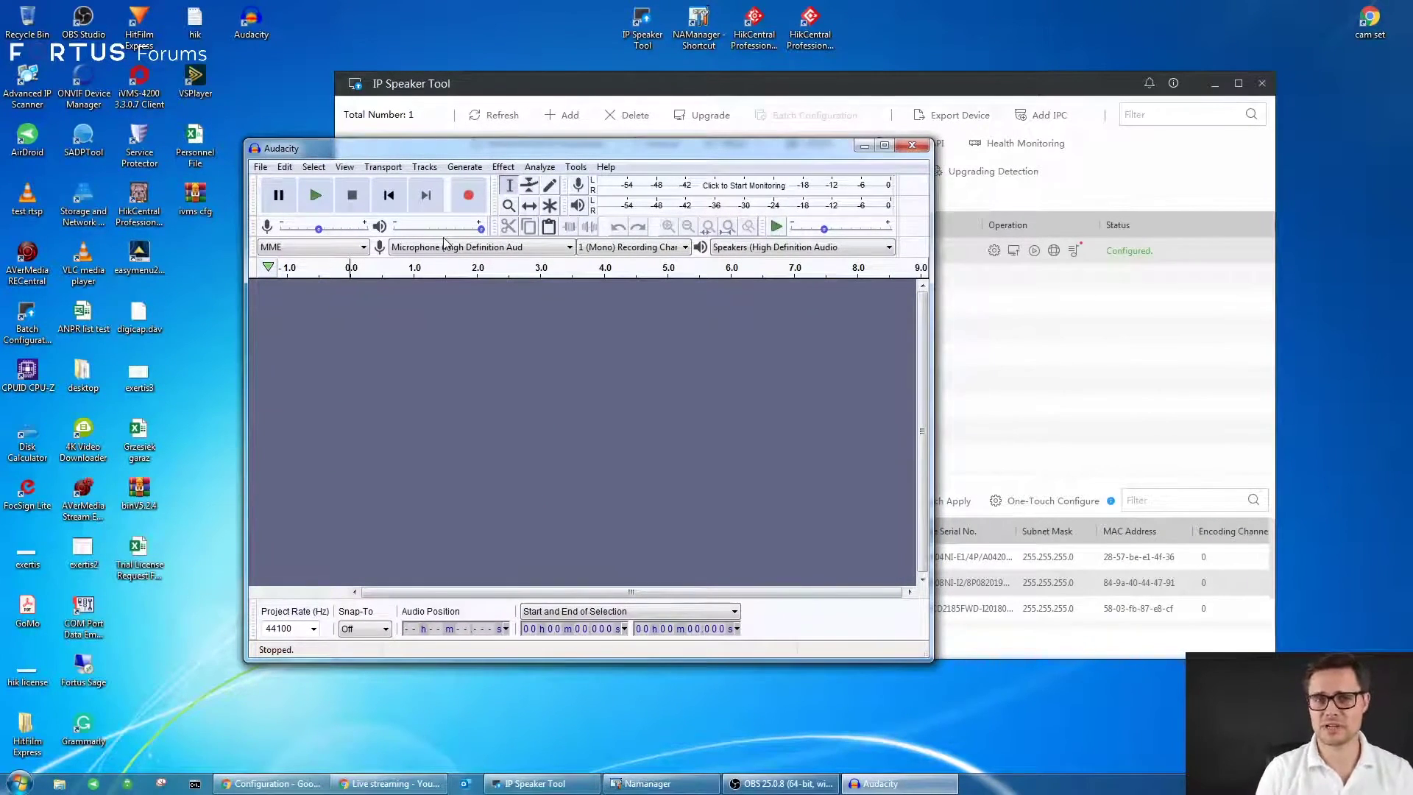
drag(485, 152, 375, 163)
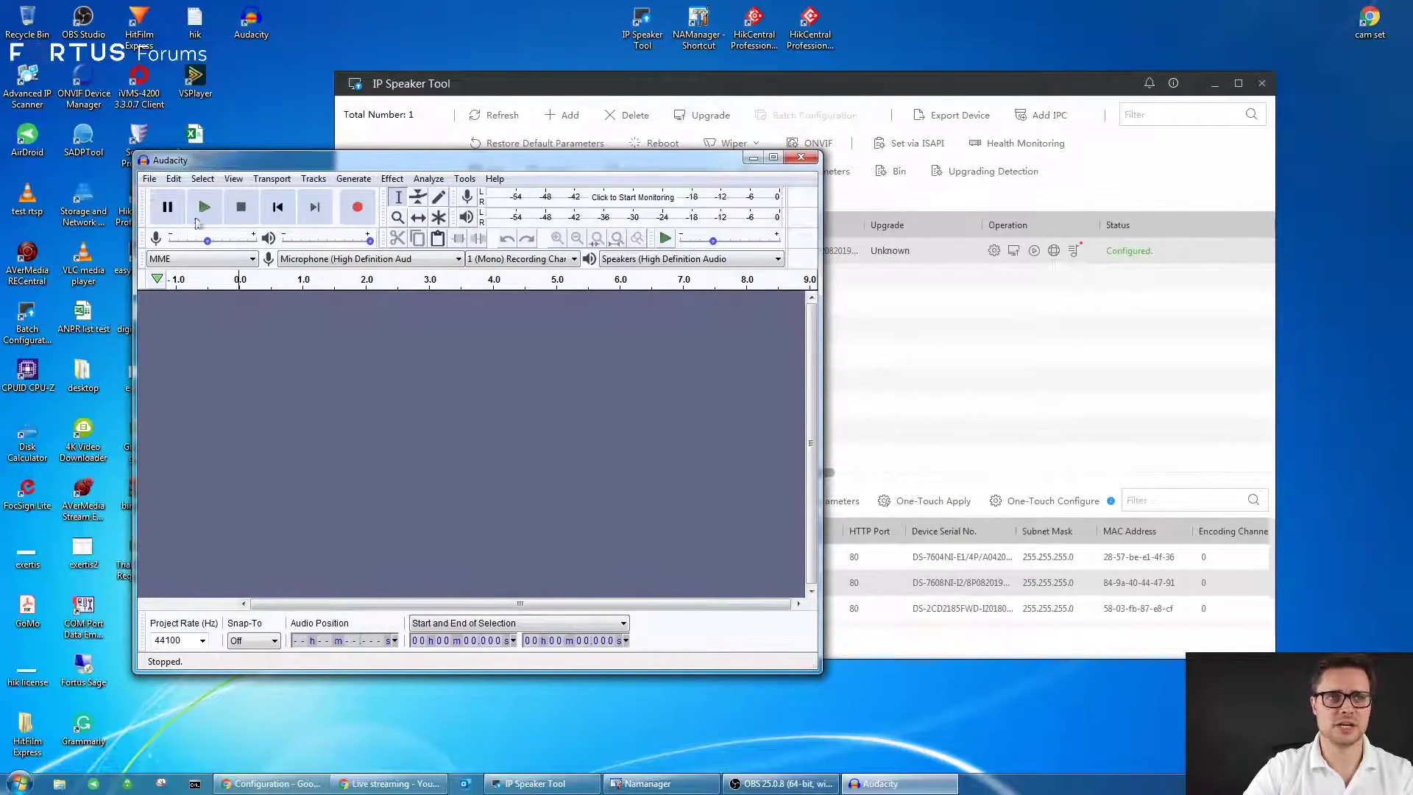
click(801, 157)
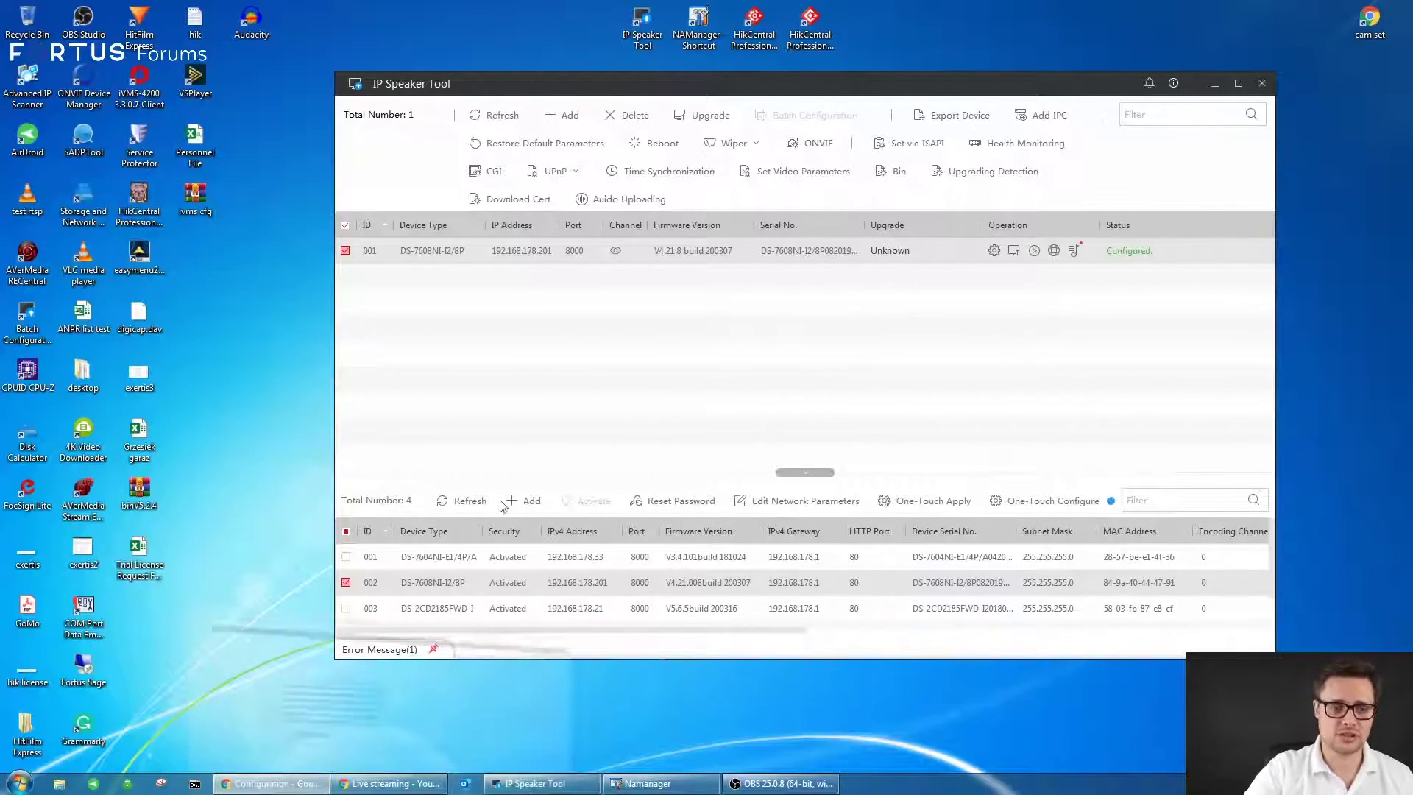
- Back in the NVR page, enable Line Crossing Detection for Camera 01 and view its arming schedule and linkage actions
click(268, 783)
click(88, 294)
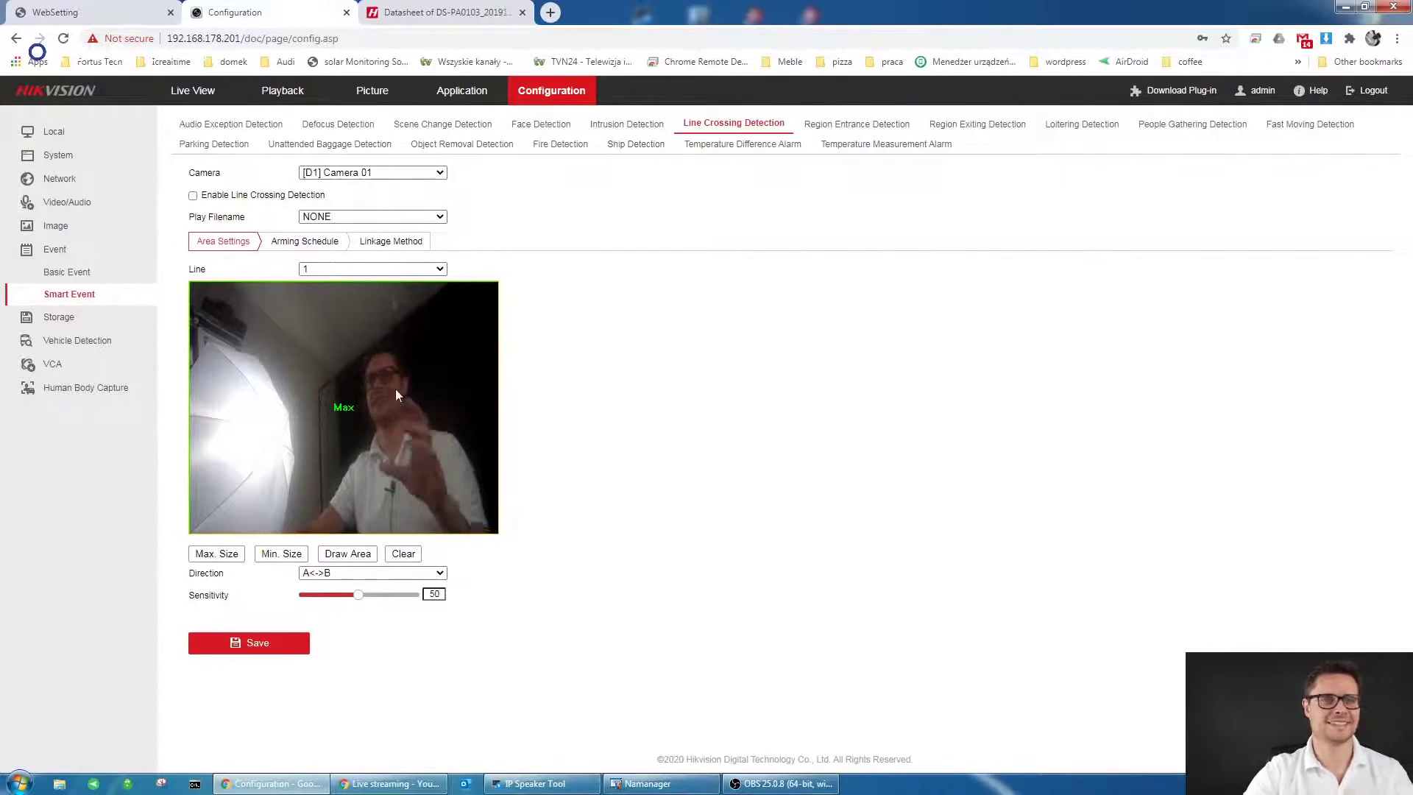
click(193, 195)
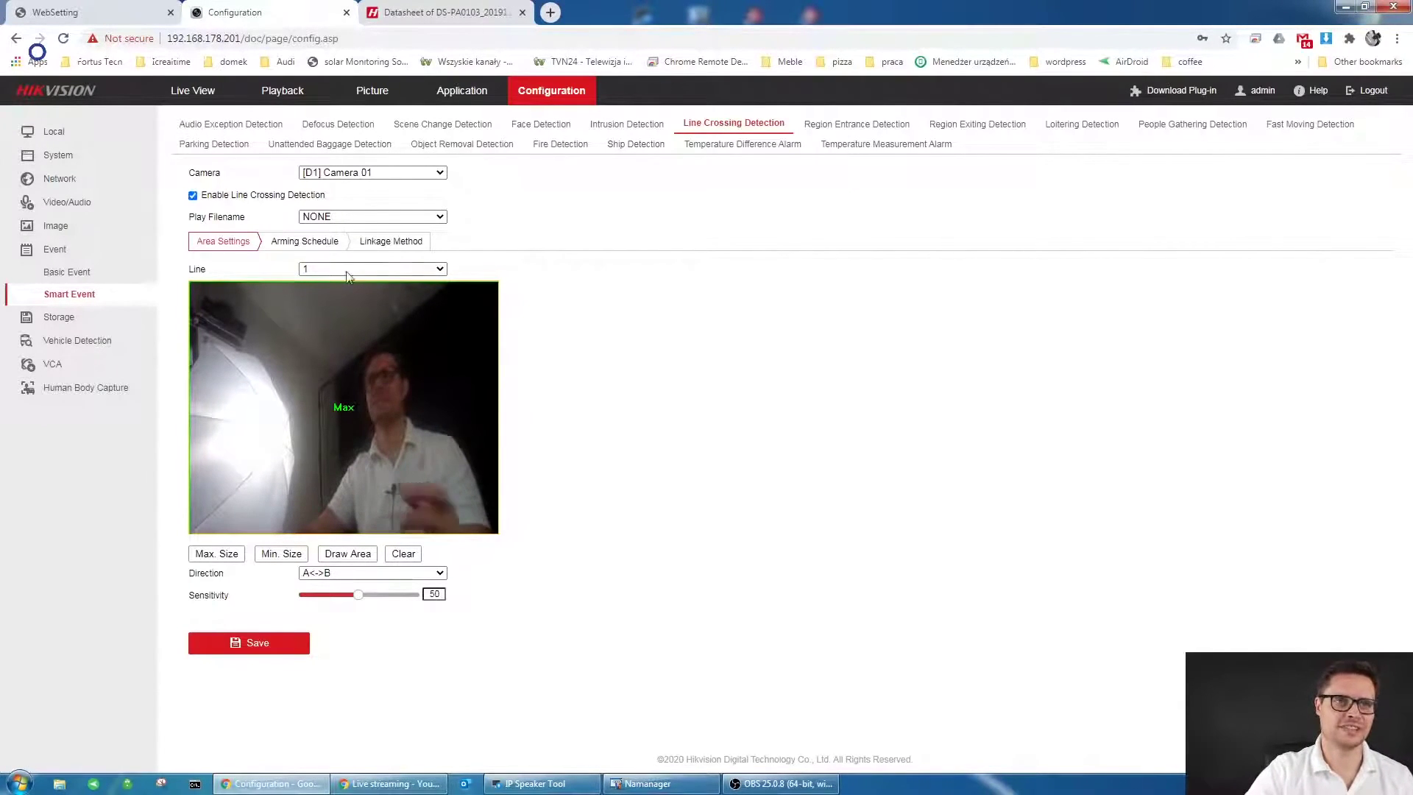
click(304, 241)
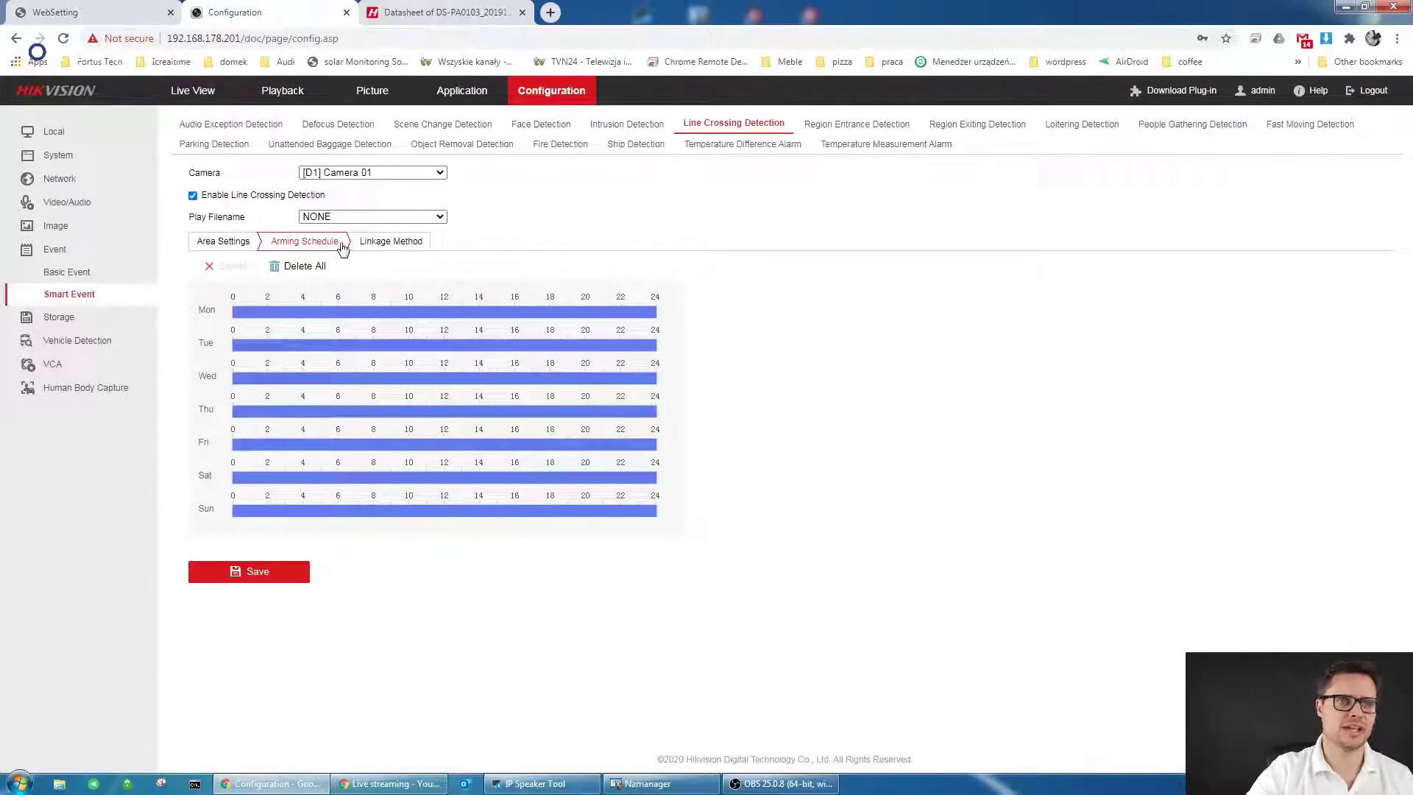
click(405, 249)
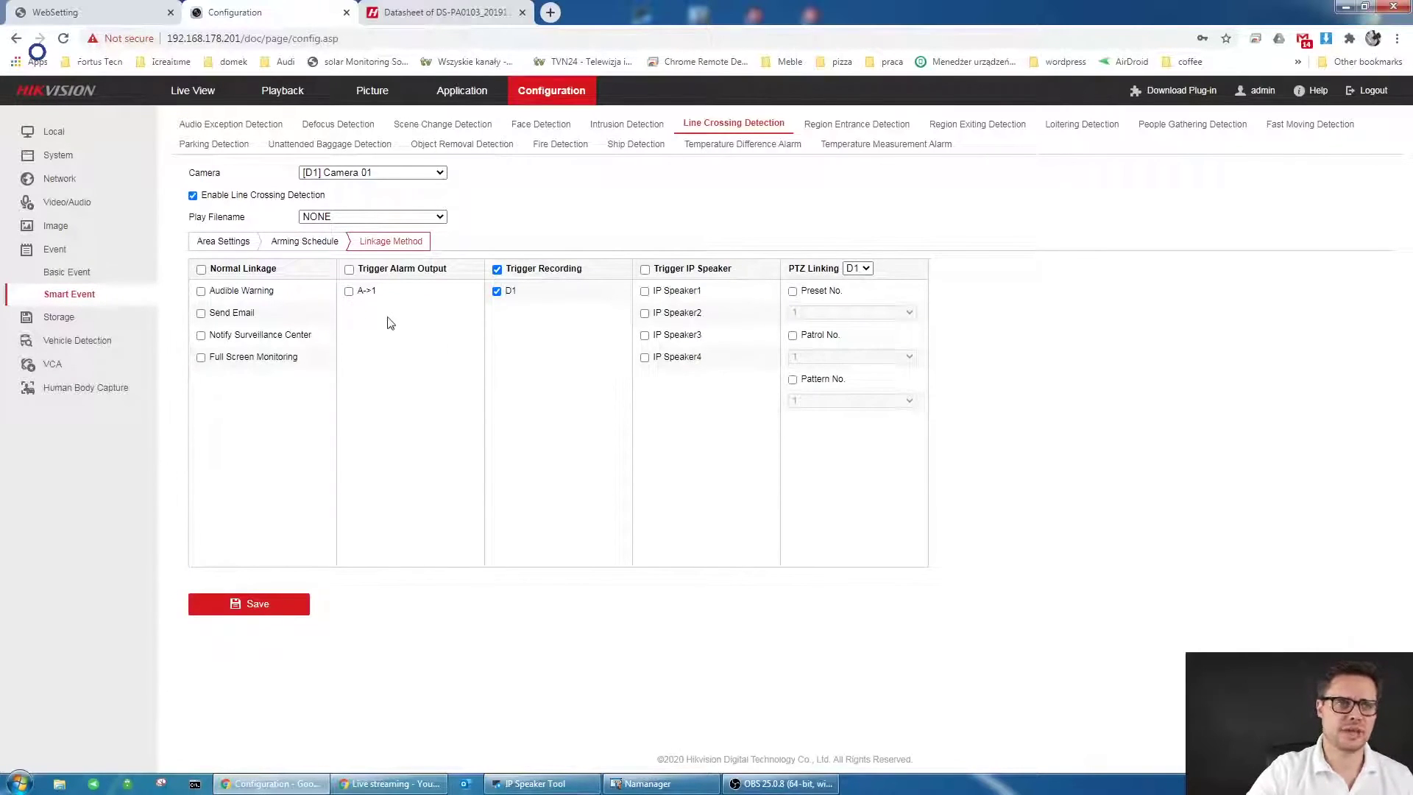